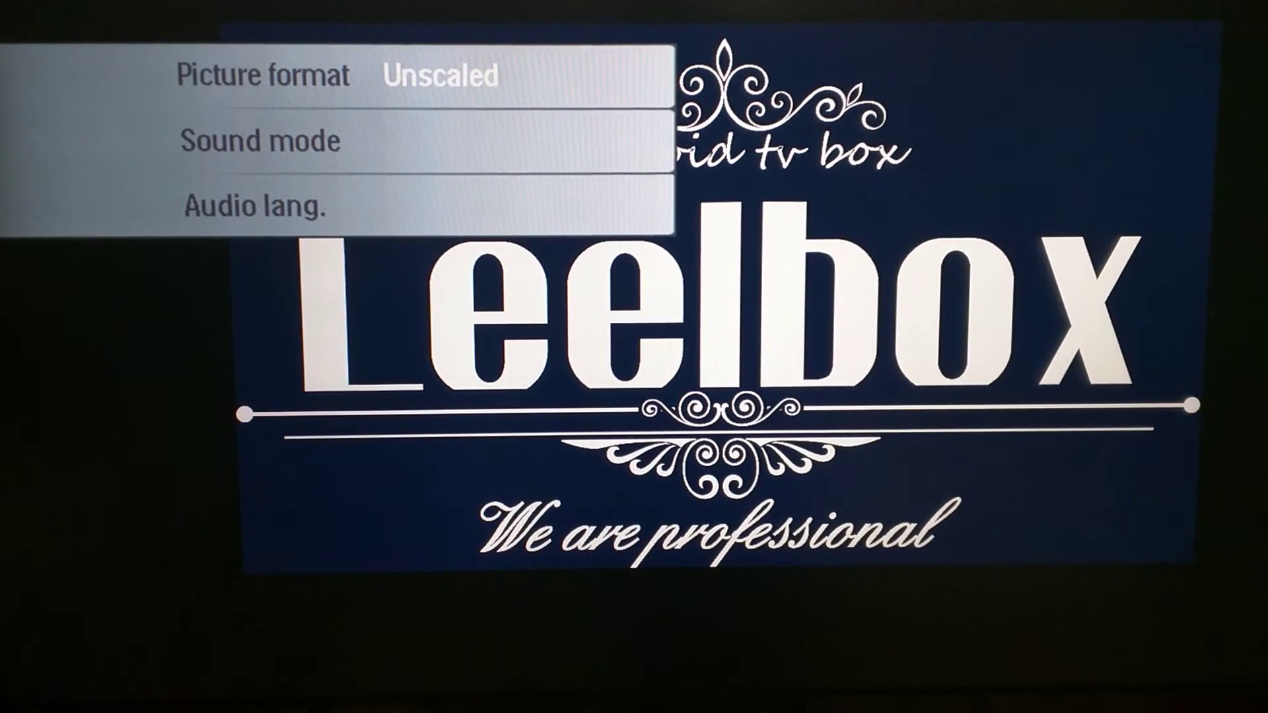
key("Escape")
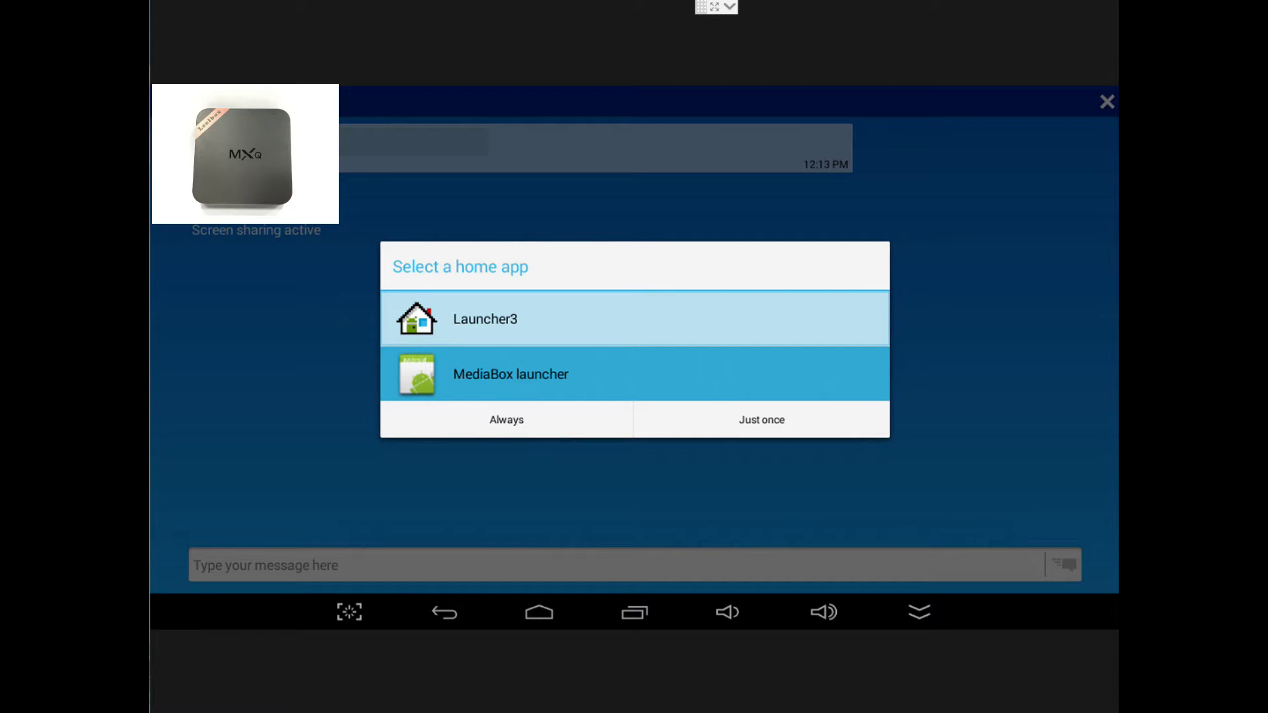
left_click(1037, 464)
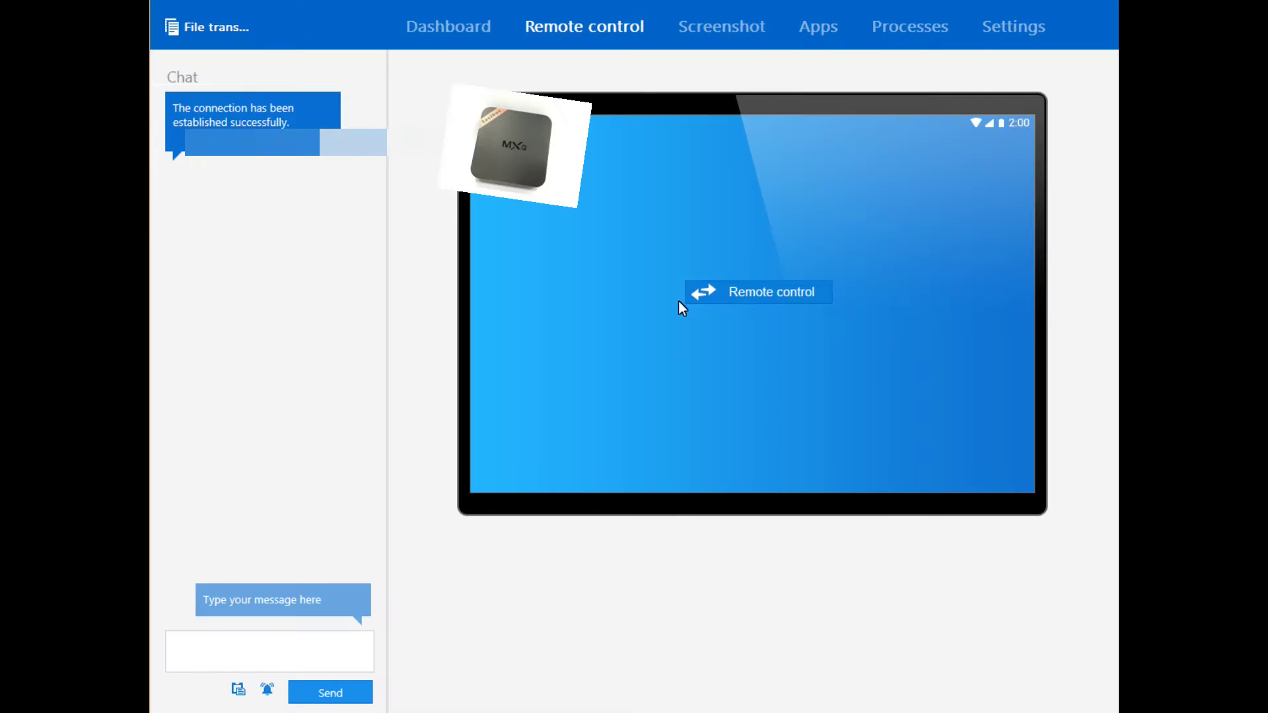
Start remote control of the box in a separate window and set MediaBox launcher as the permanent home app.
left_click(741, 295)
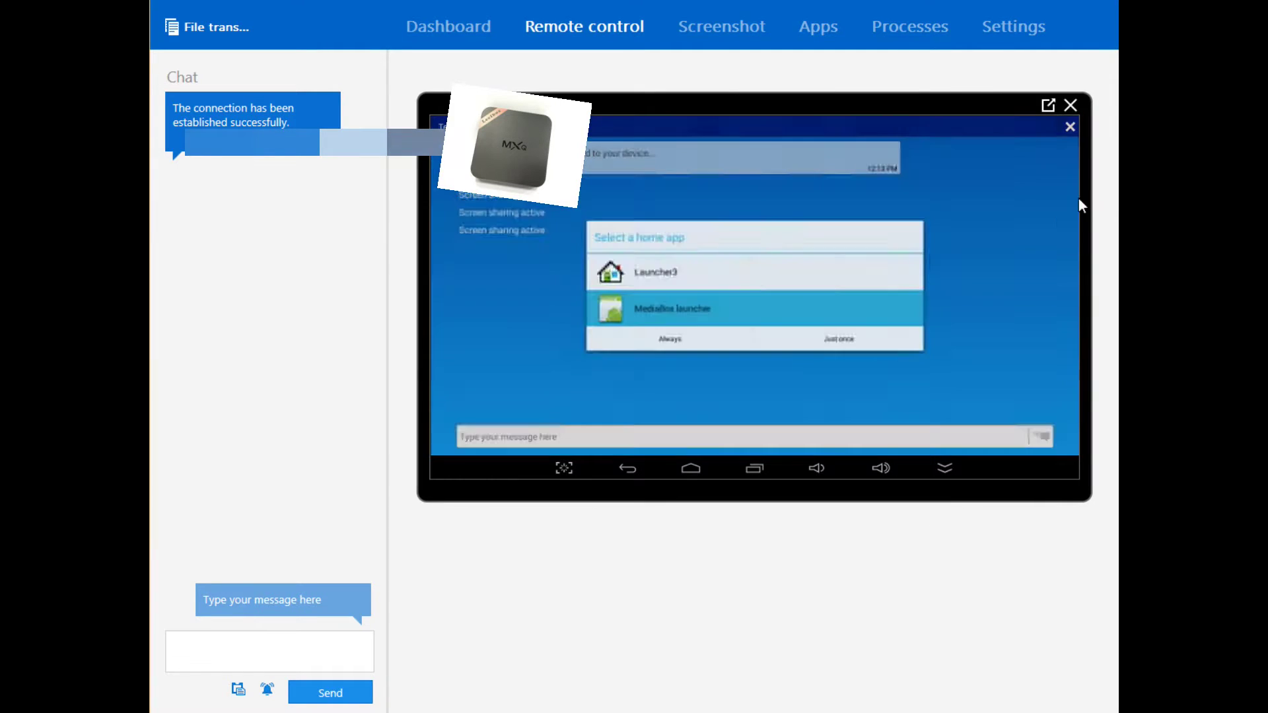
left_click(1048, 105)
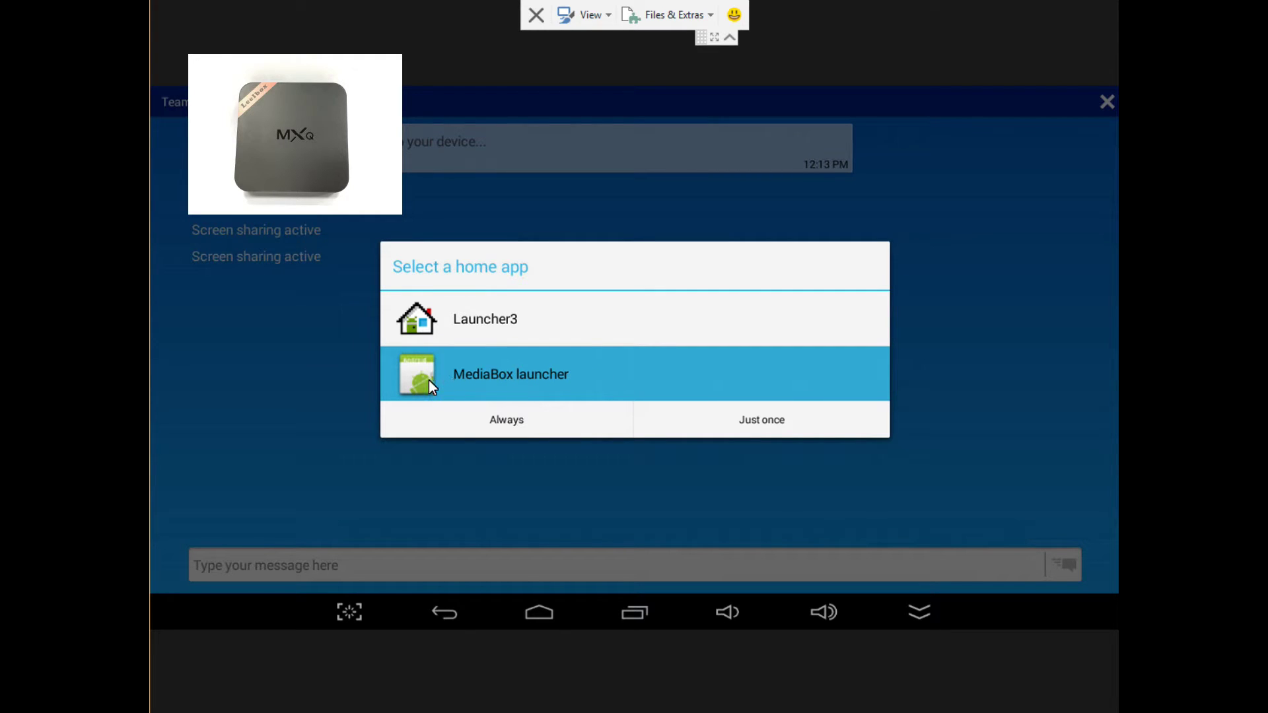
left_click(463, 418)
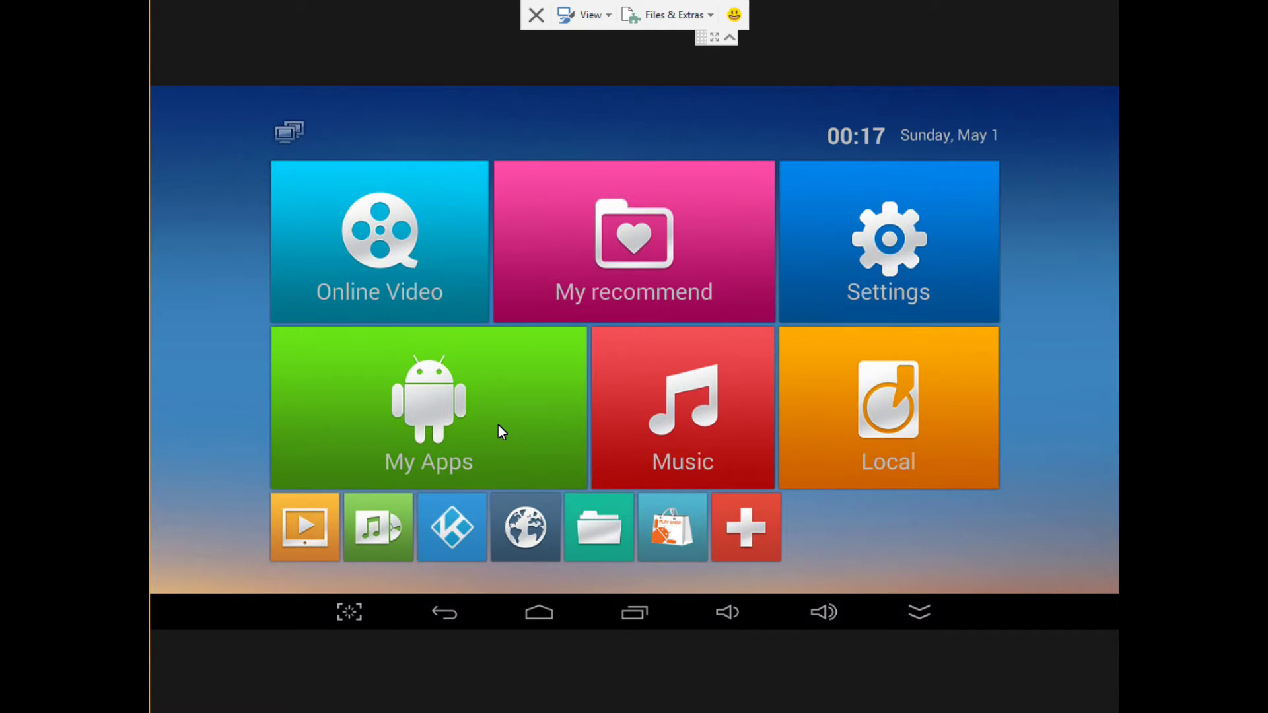
Look over the home screen's main tiles and the shortcut row beneath them.
key("Down")
key("Up")
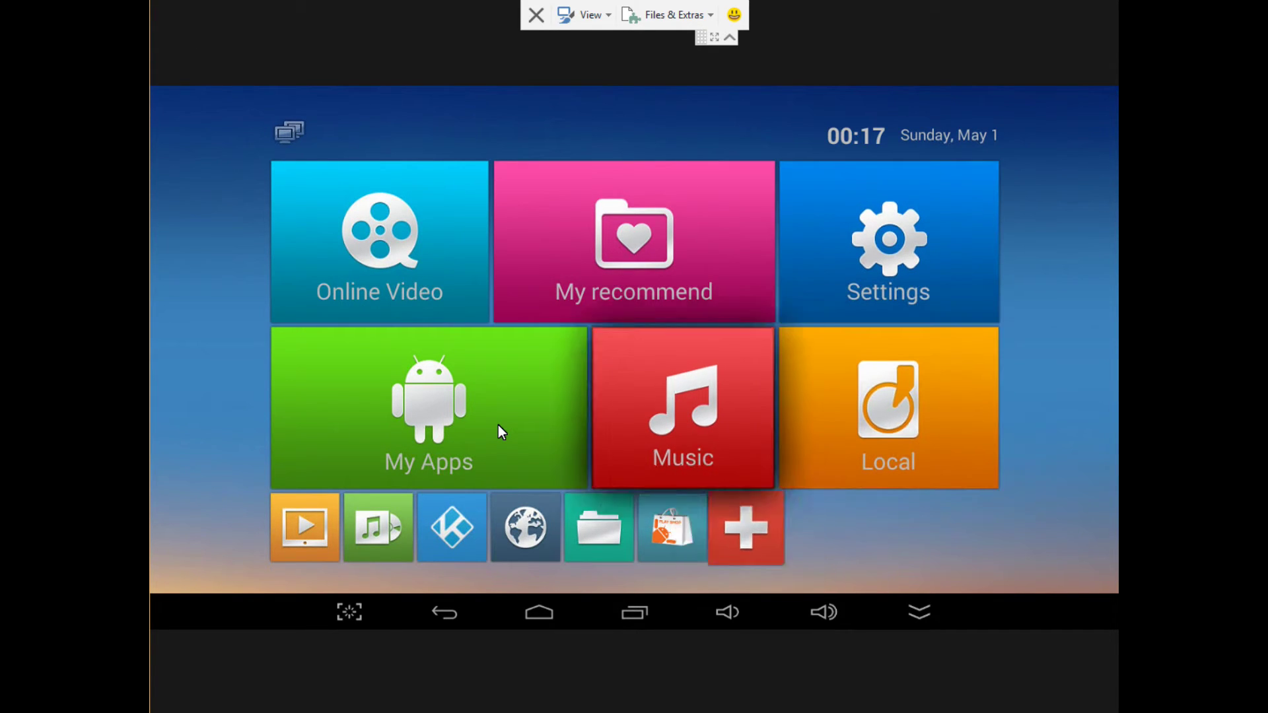
key("Up")
key("Left")
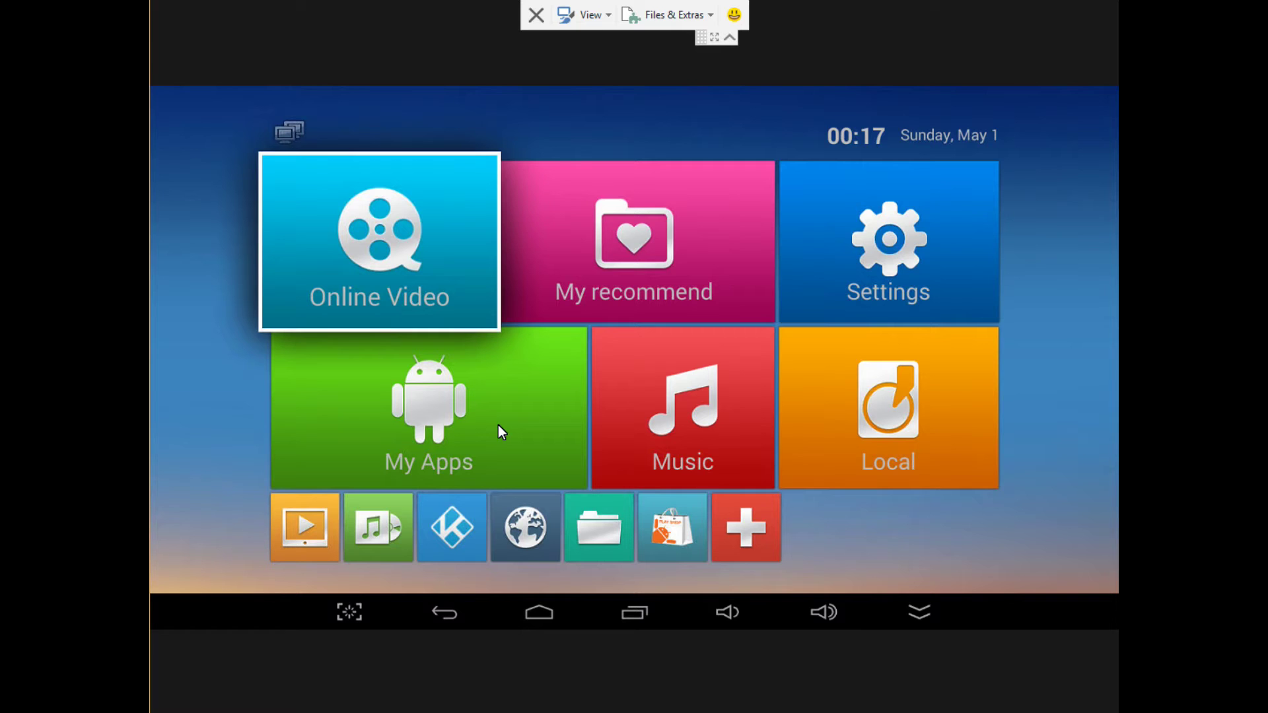
key("Down")
key("Down")
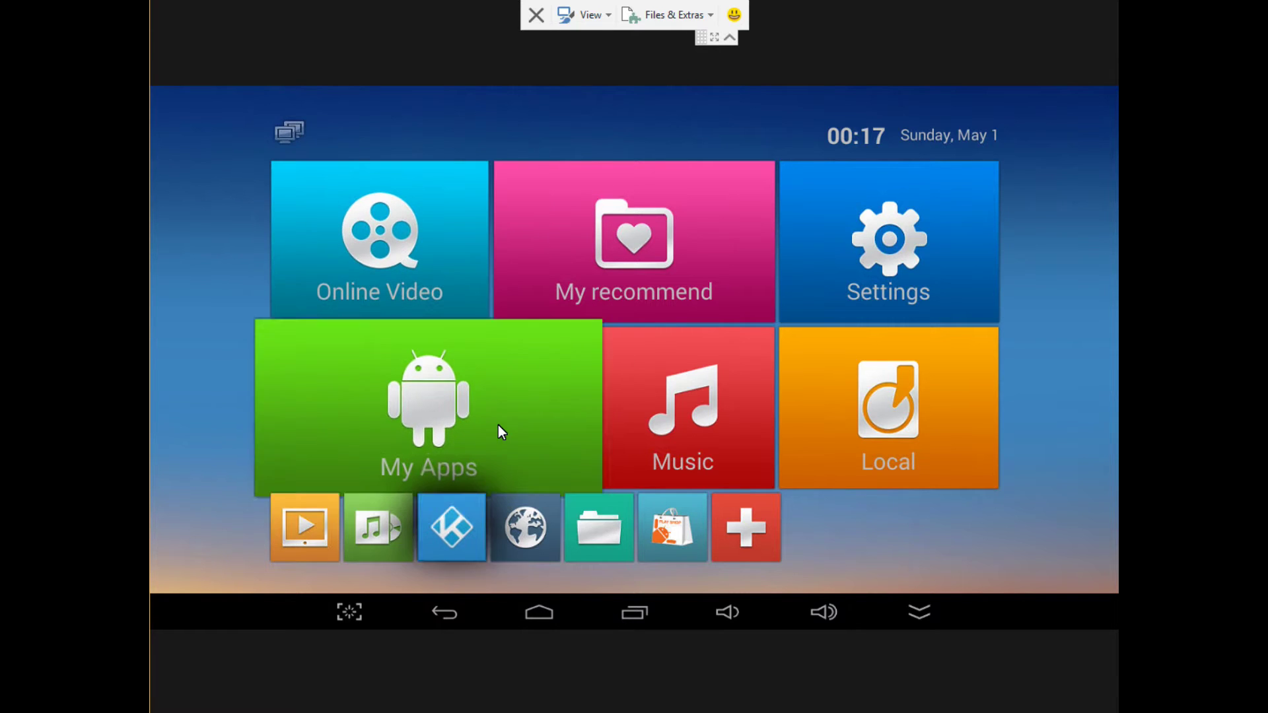
key("Right")
key("Right")
key("Right")
key("Right")
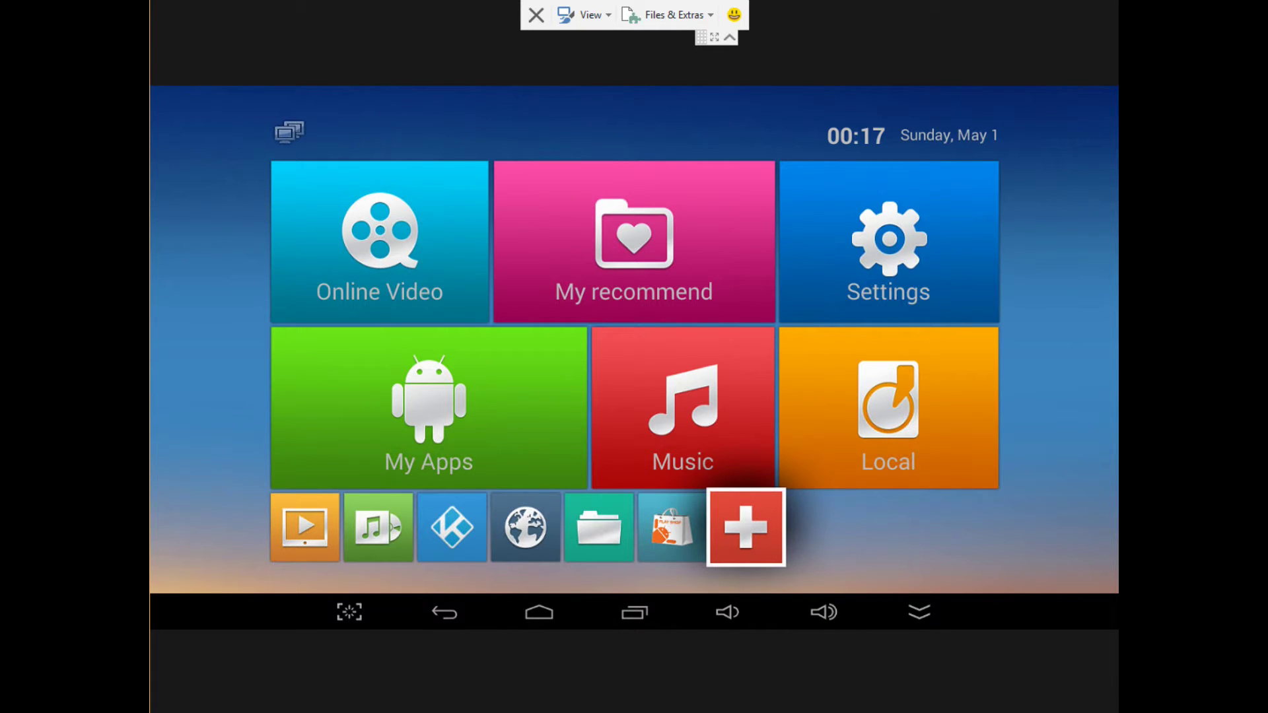
Open the box's Settings and examine the Wi-Fi and Ethernet options of the Network section.
key("Up")
key("Up")
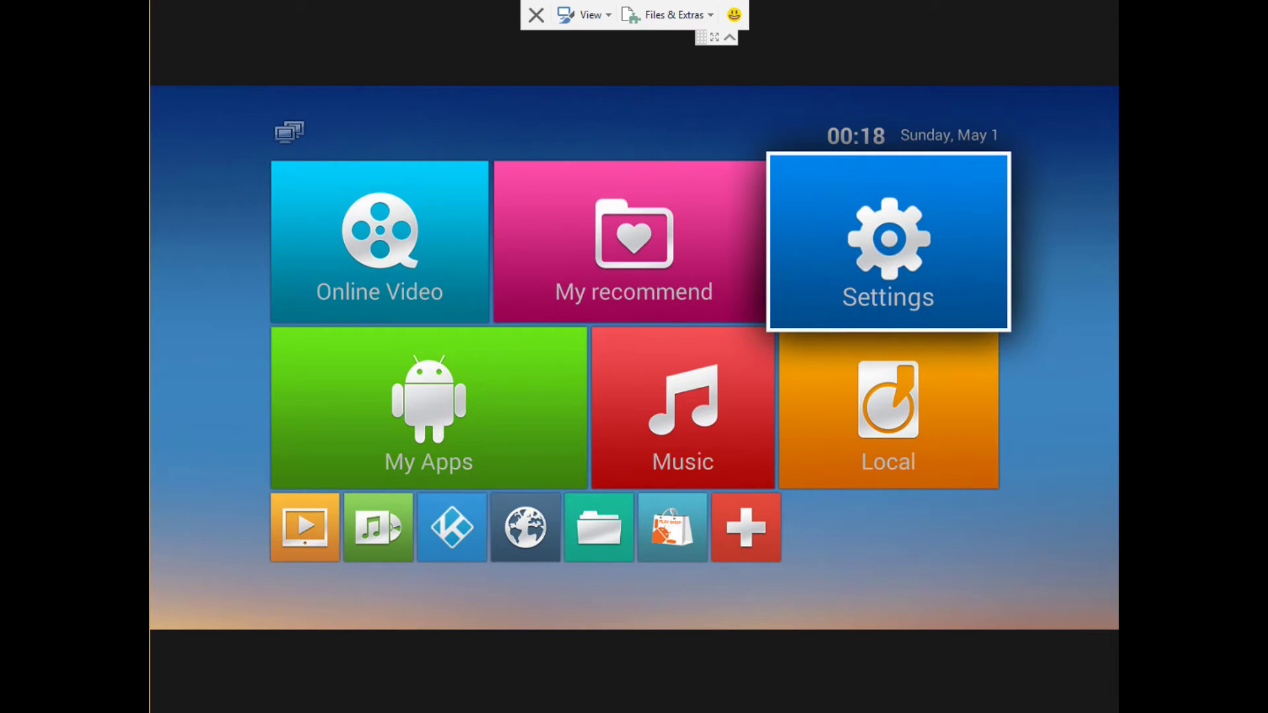
key("Return")
key("Down")
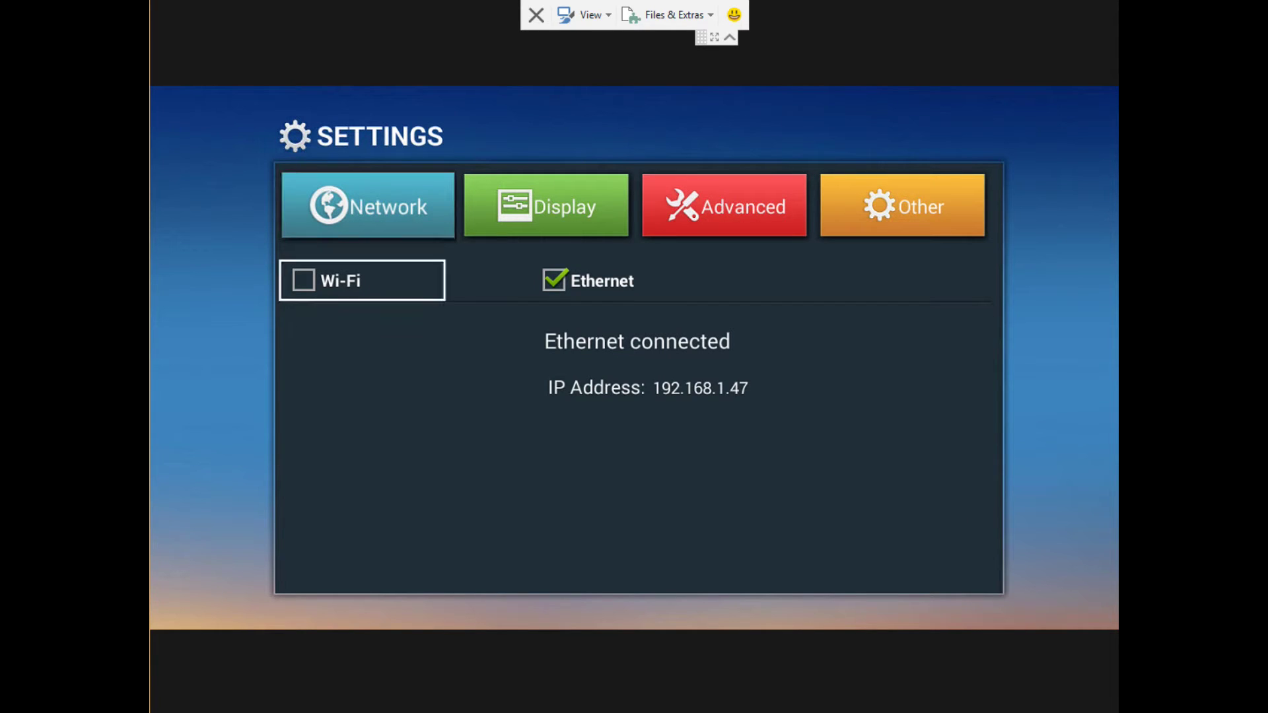
key("Right")
key("Left")
key("Right")
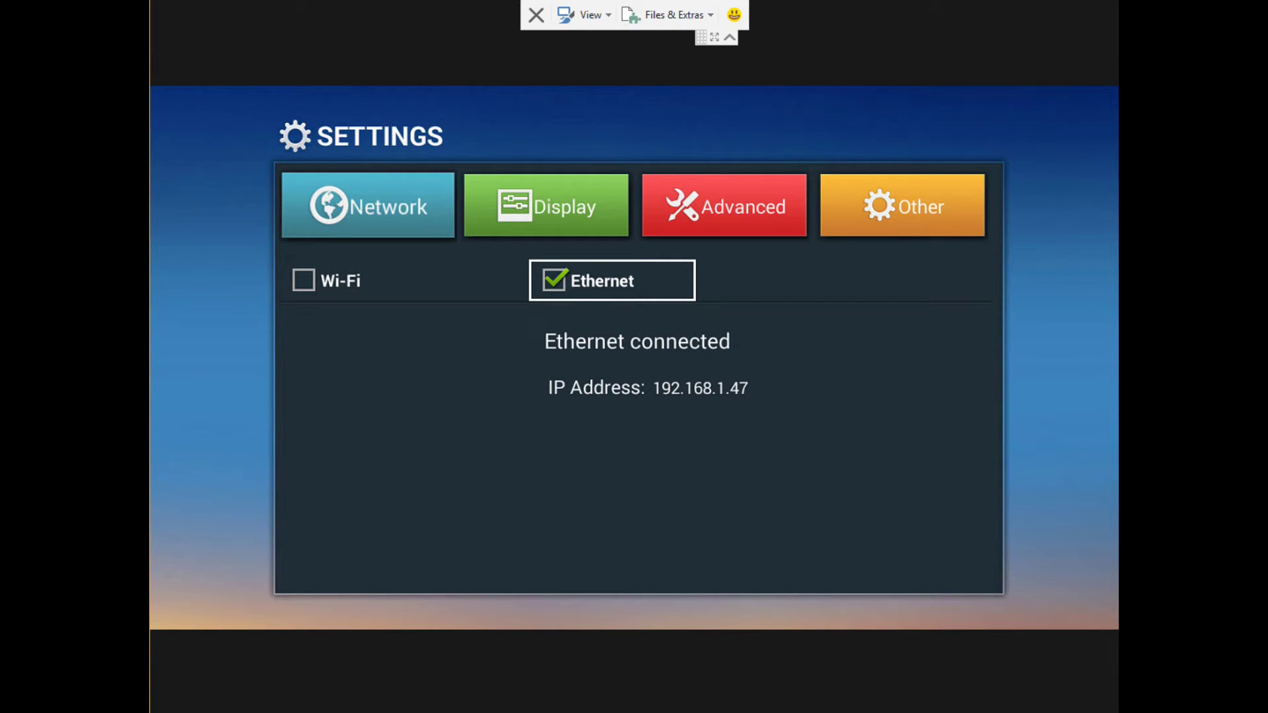
key("Left")
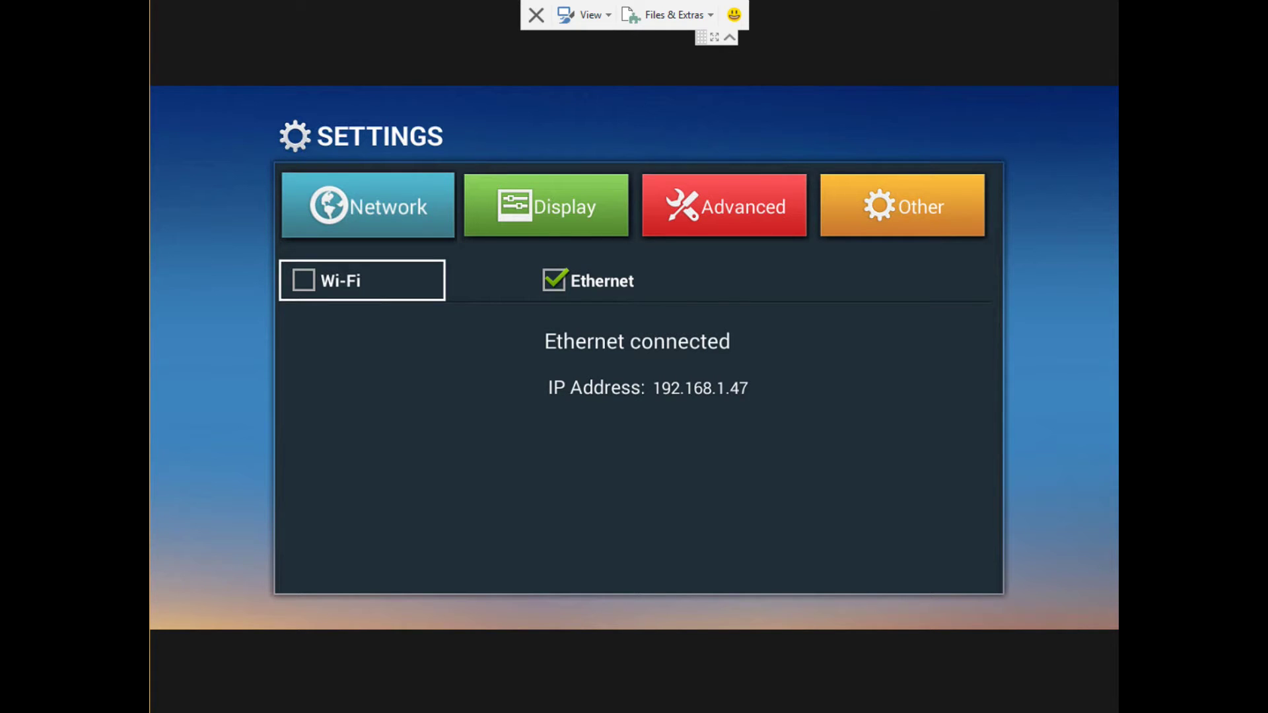
key("Up")
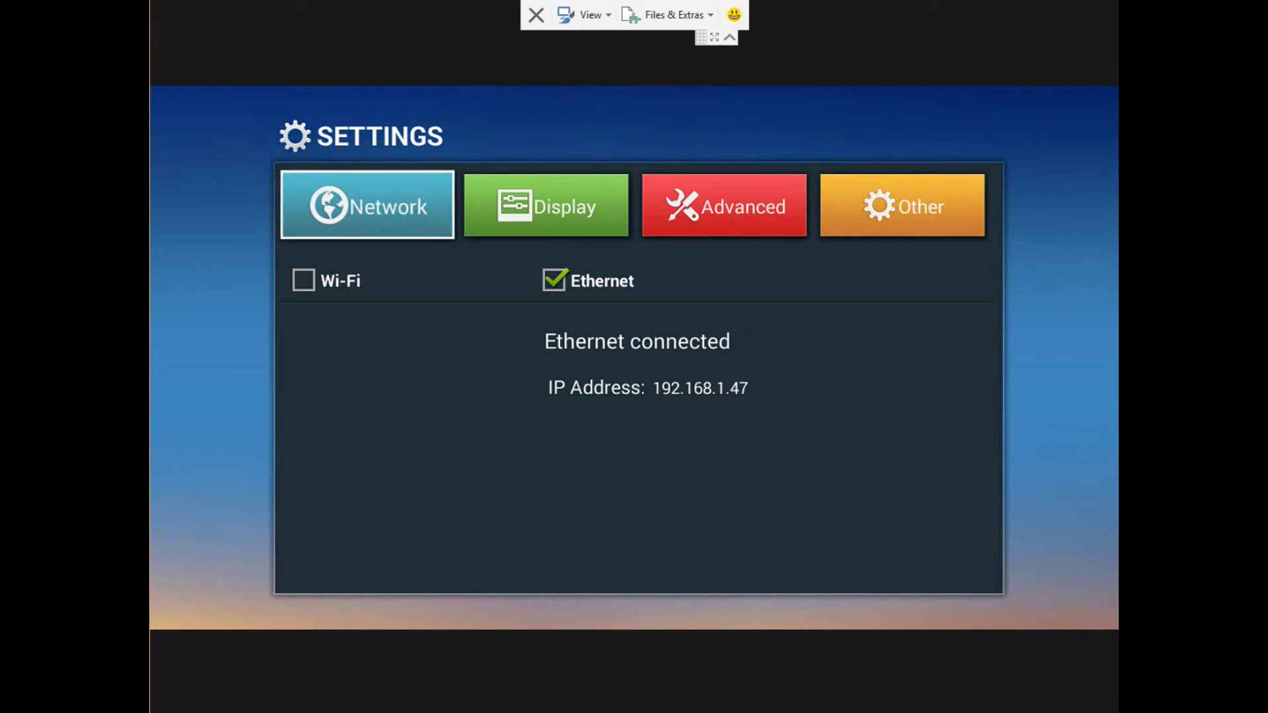
Examine the Display settings, from HDMI auto-detection down to the screen saver options.
key("Right")
key("Down")
key("Down")
key("Down")
key("Down")
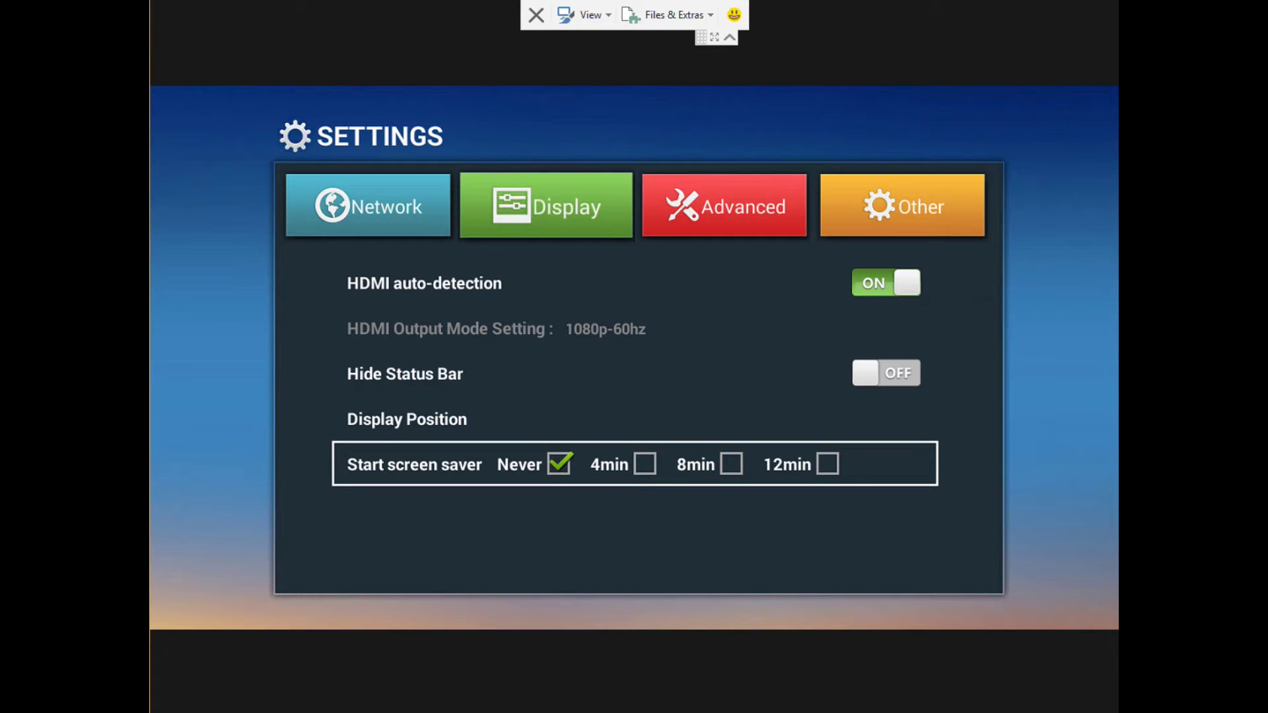
Set the Display Position scale to 100% and return to the Display settings.
key("Up")
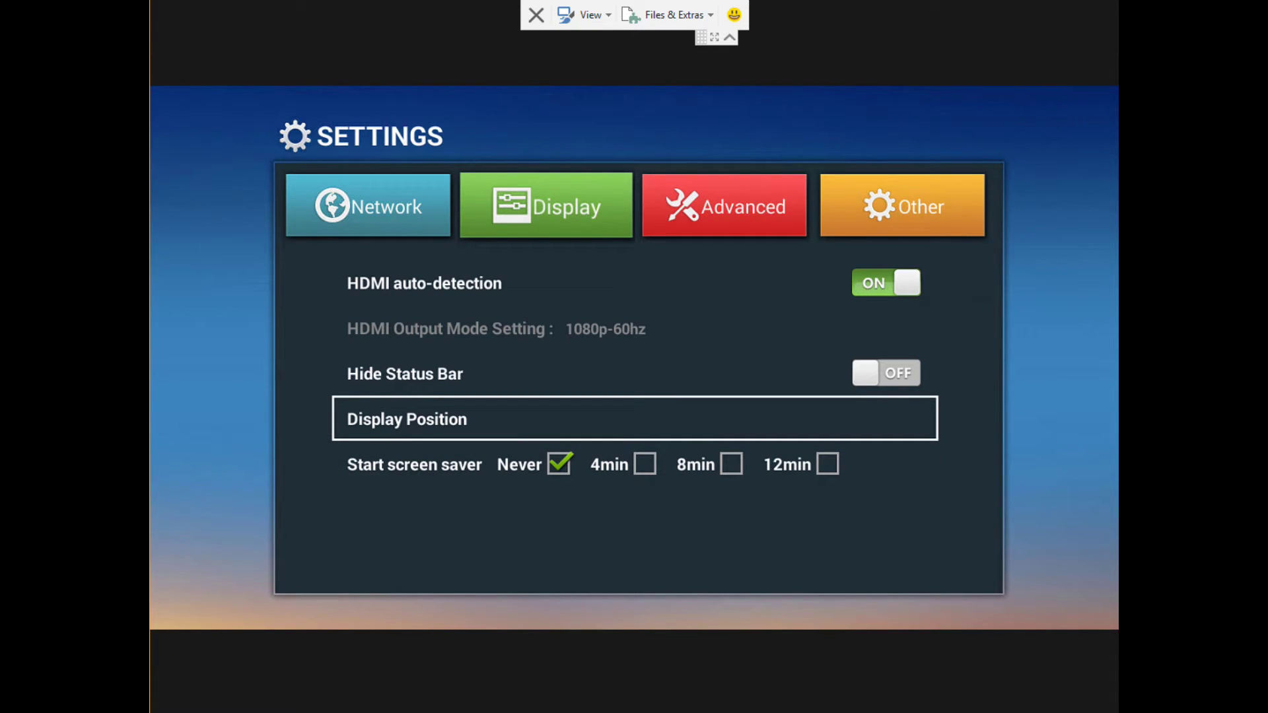
key("Return")
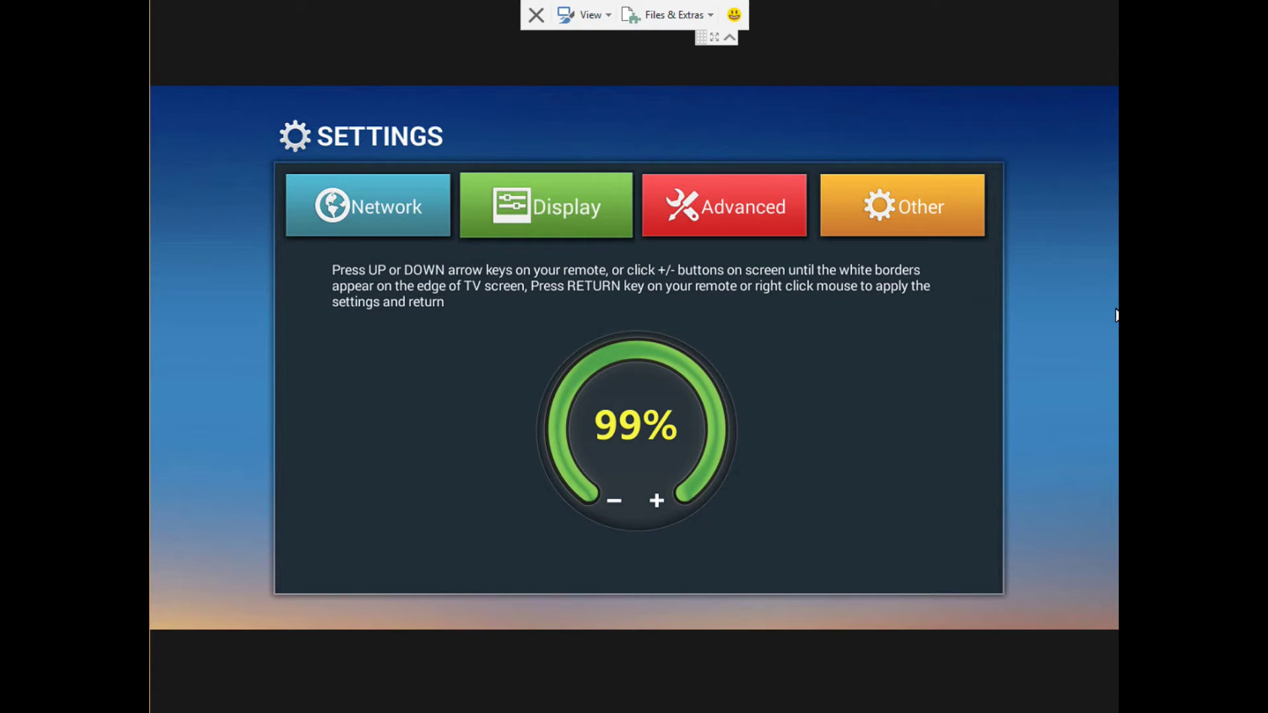
left_click(730, 37)
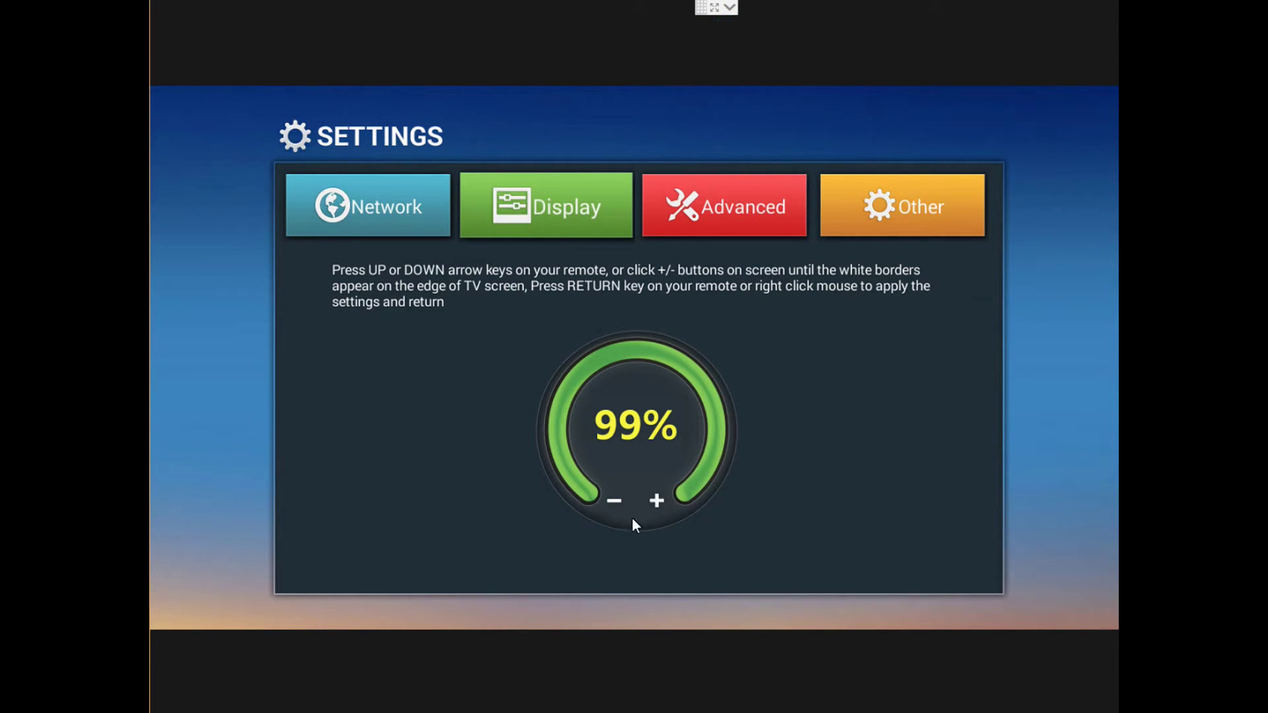
left_click(615, 502)
left_click(615, 502)
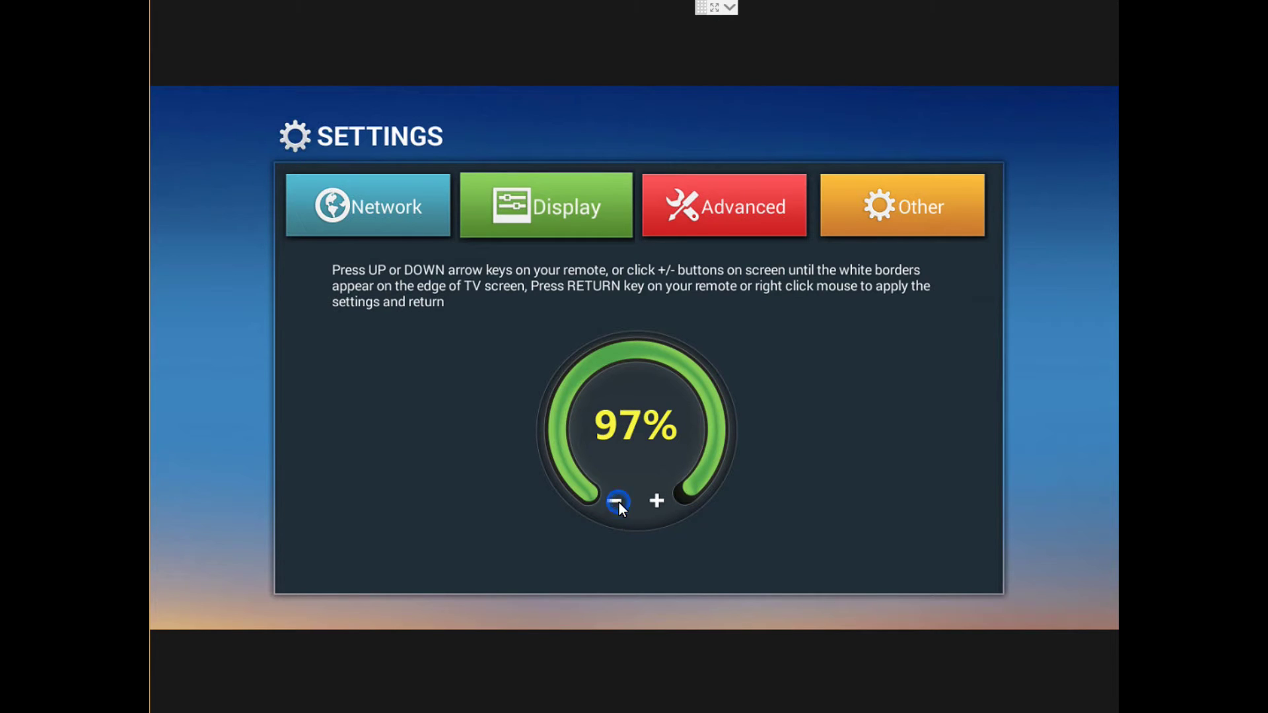
left_click(656, 503)
left_click(657, 503)
left_click(656, 503)
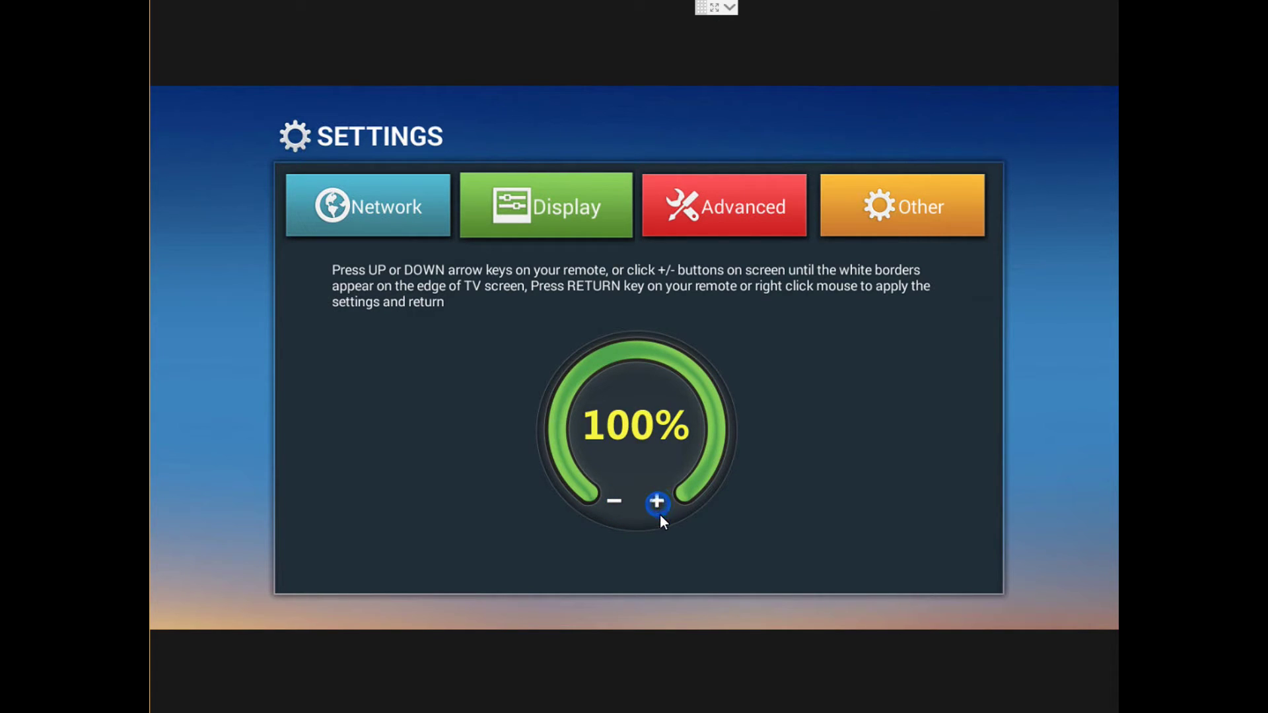
left_click(743, 221)
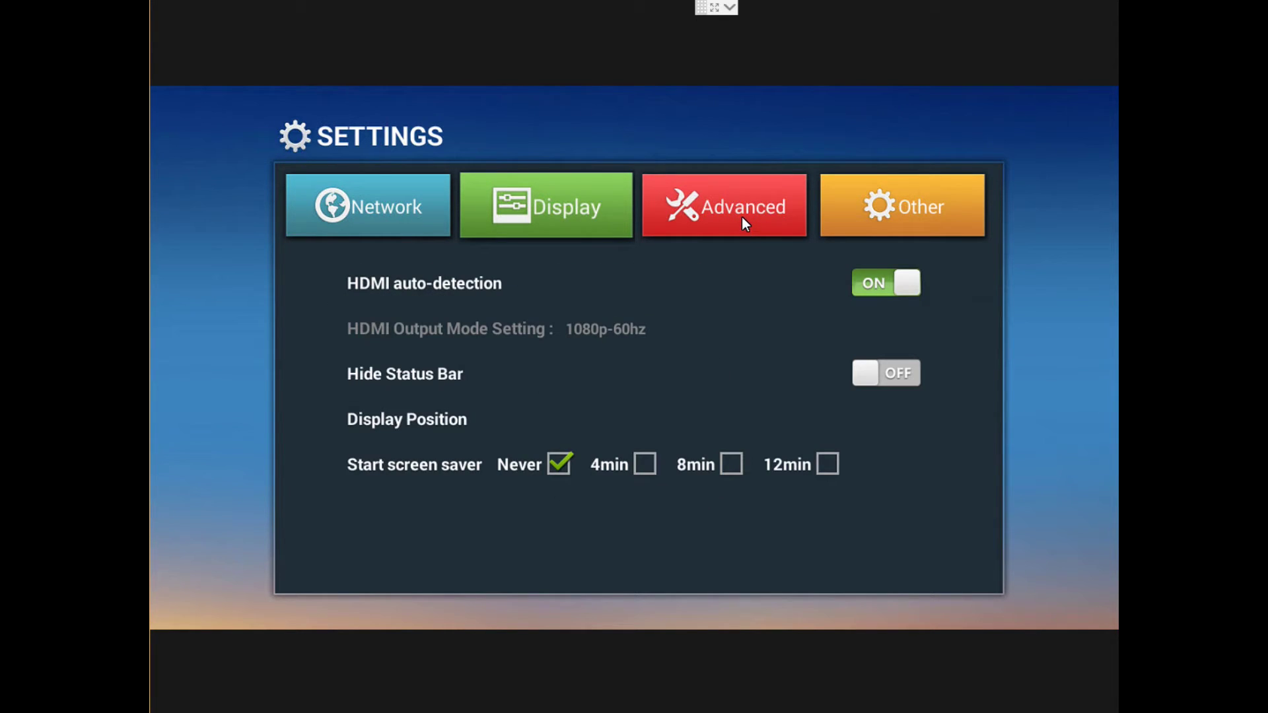
Switch Digital audio auto-detection on and back off in the Advanced settings.
left_click(737, 218)
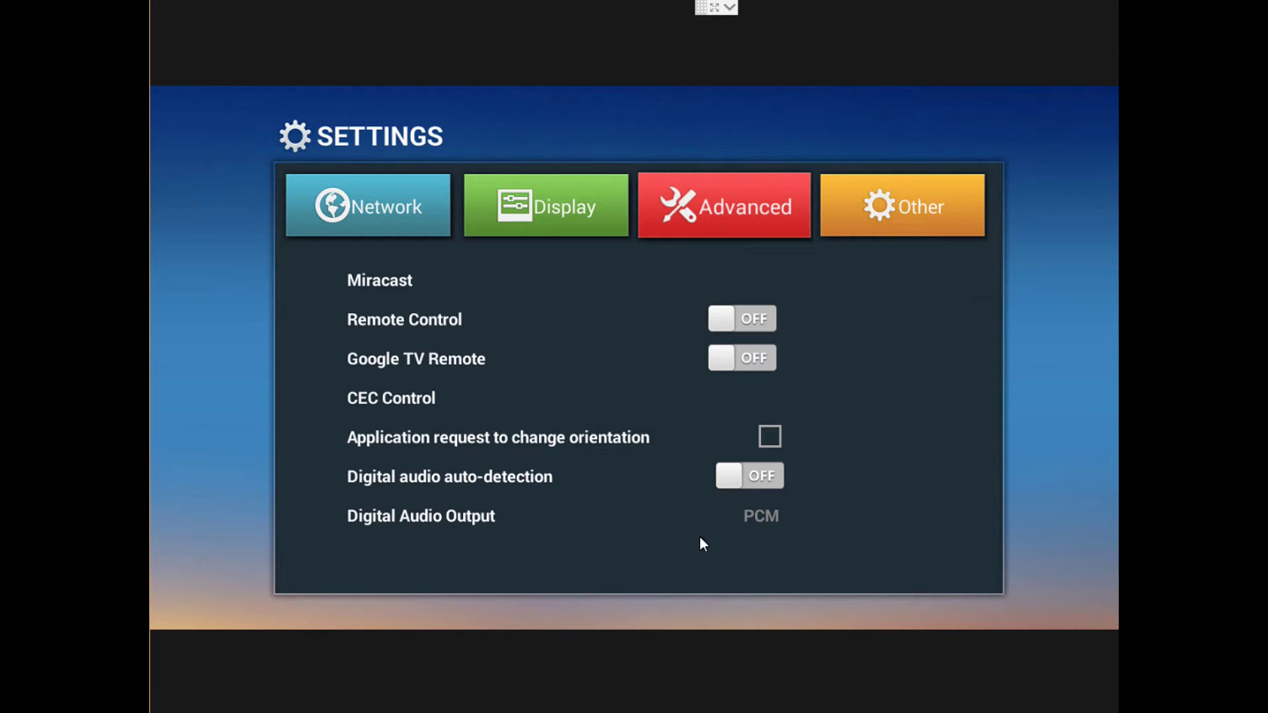
left_click(752, 478)
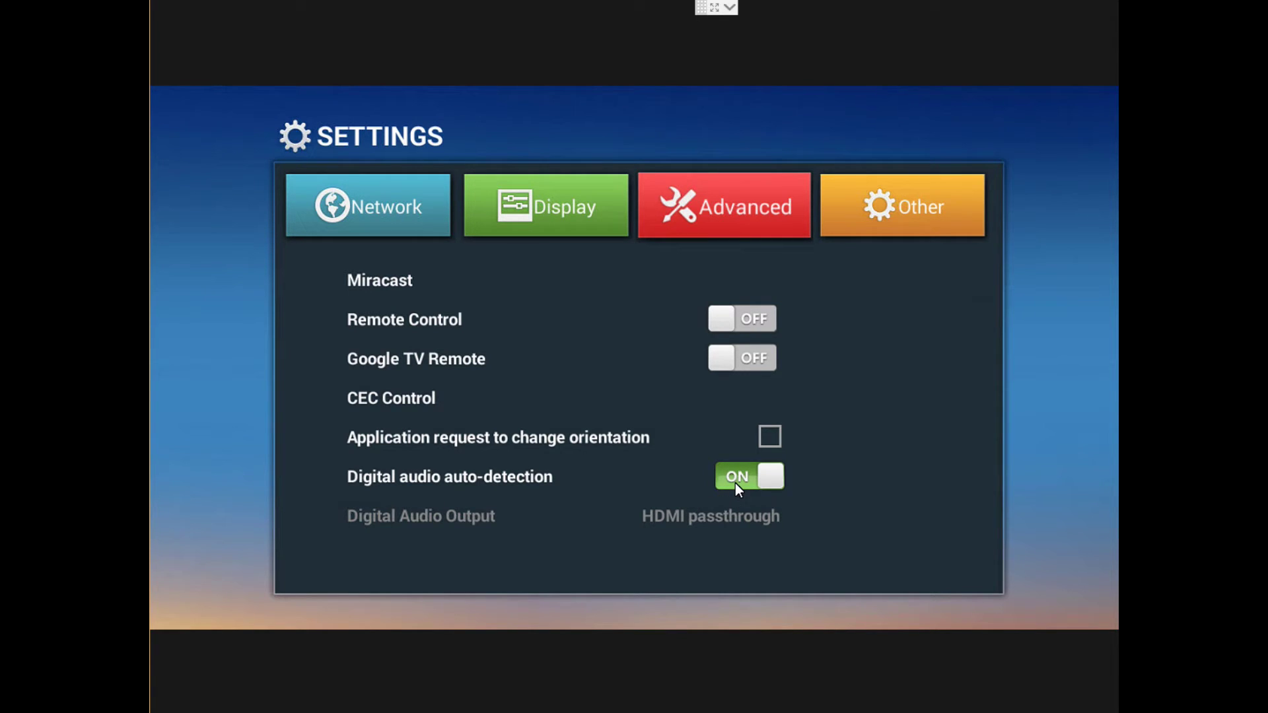
left_click(734, 482)
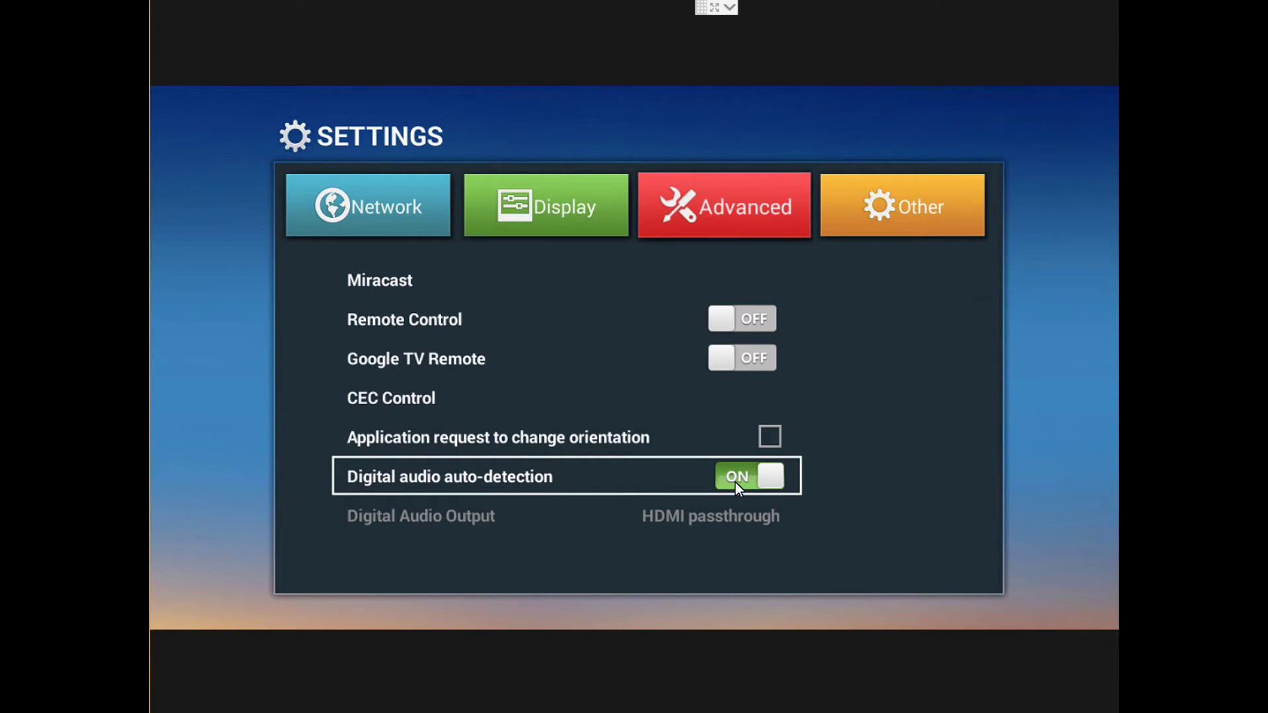
left_click(735, 482)
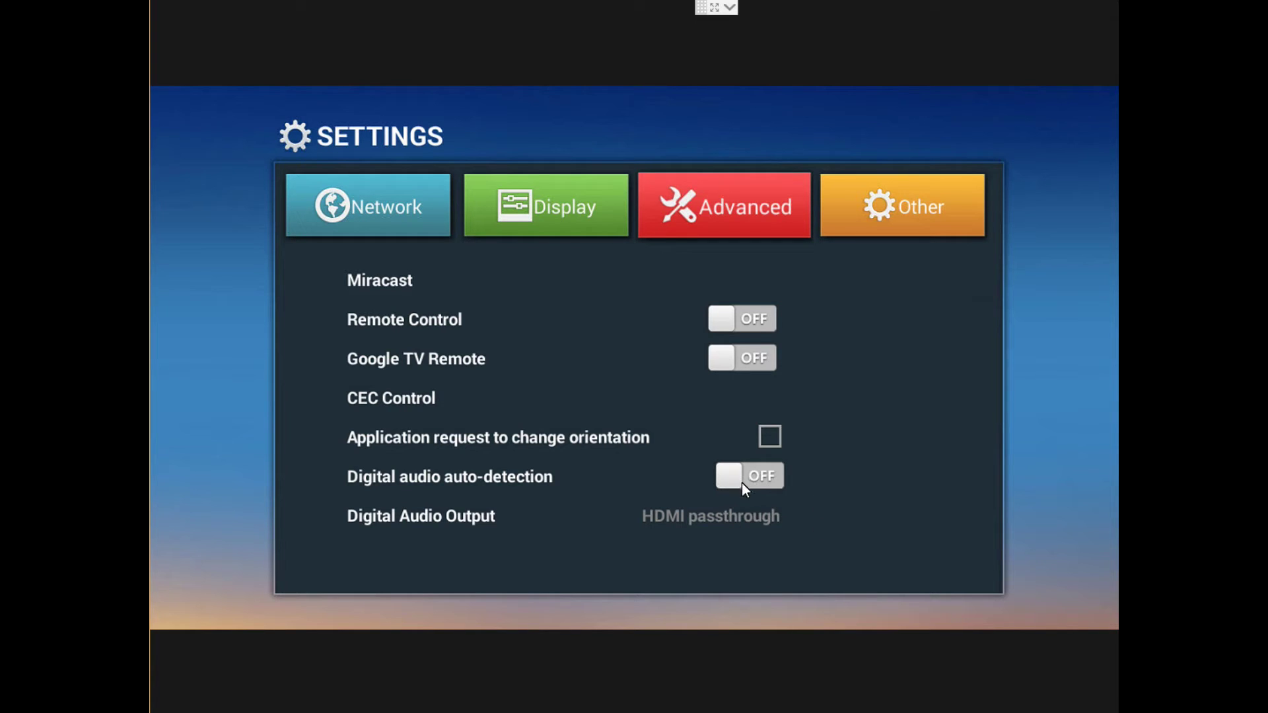
Check for an online system update from the Other section's System Update, then leave the update screen.
left_click(668, 212)
left_click(866, 224)
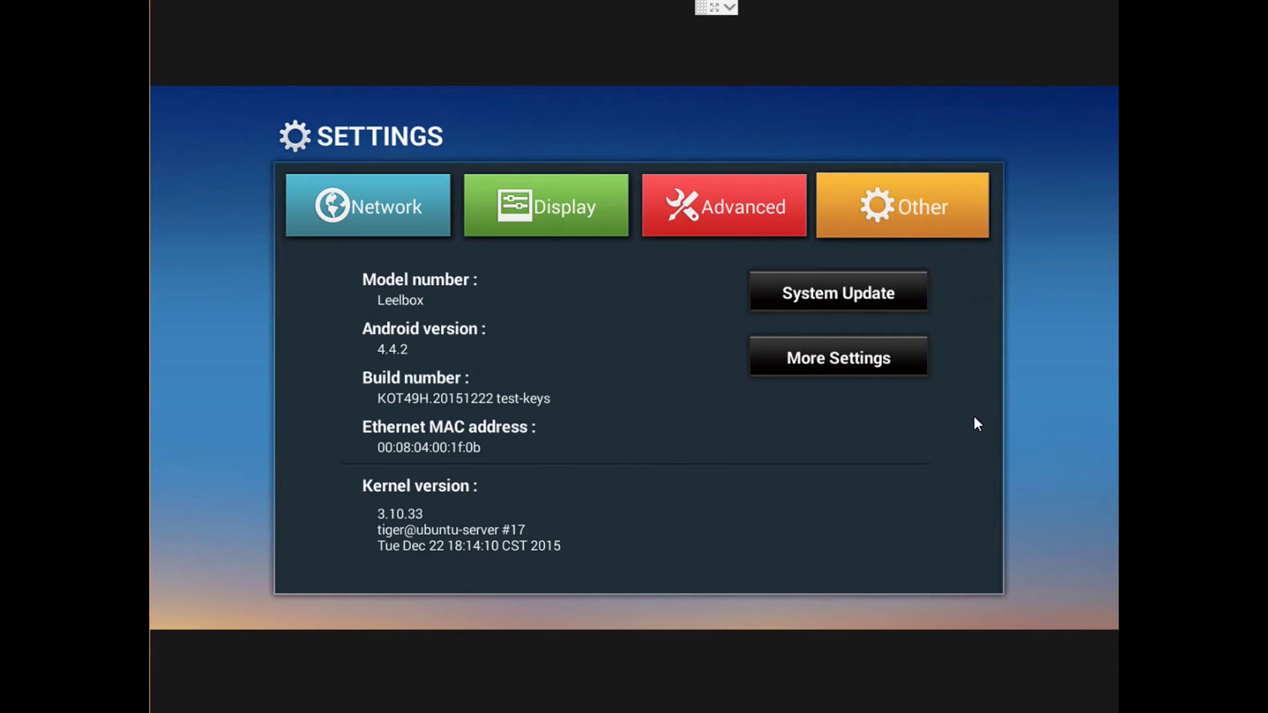
left_click(823, 296)
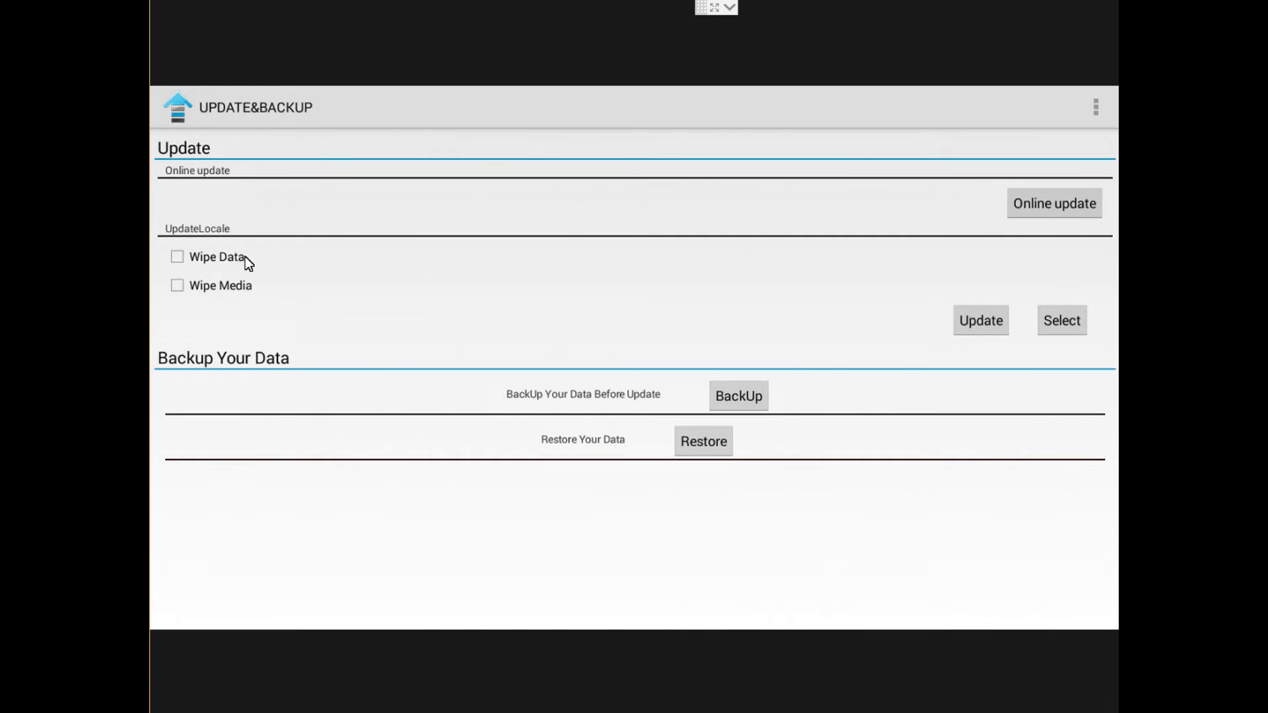
left_click(1063, 200)
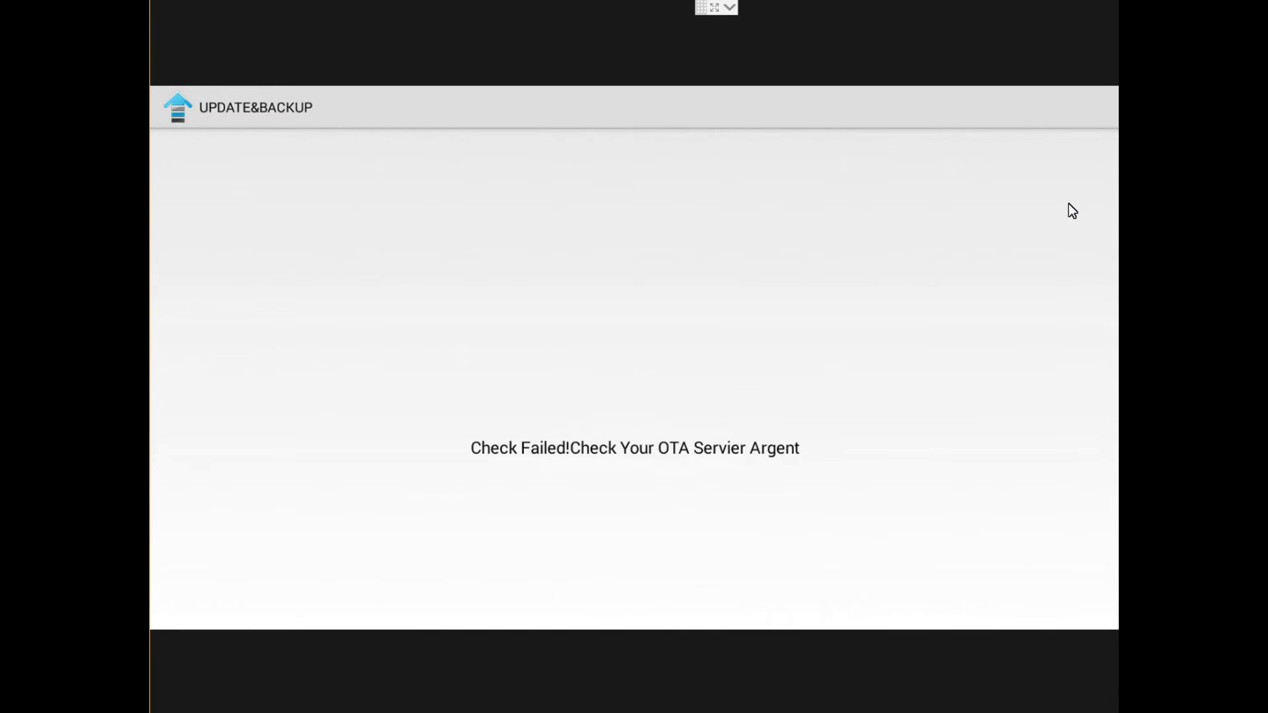
left_click(184, 119)
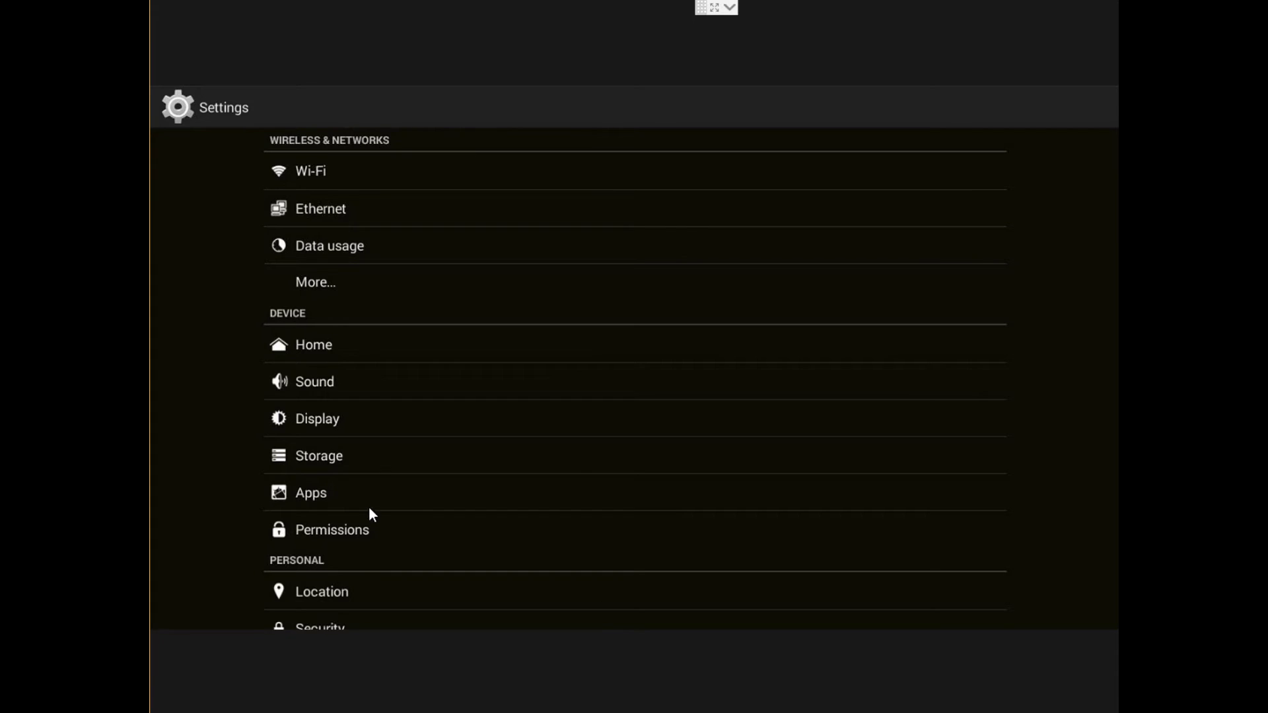
View the Date & time settings and their time zone list, and return to the start of the main settings list.
scroll(370, 513, "down", 5)
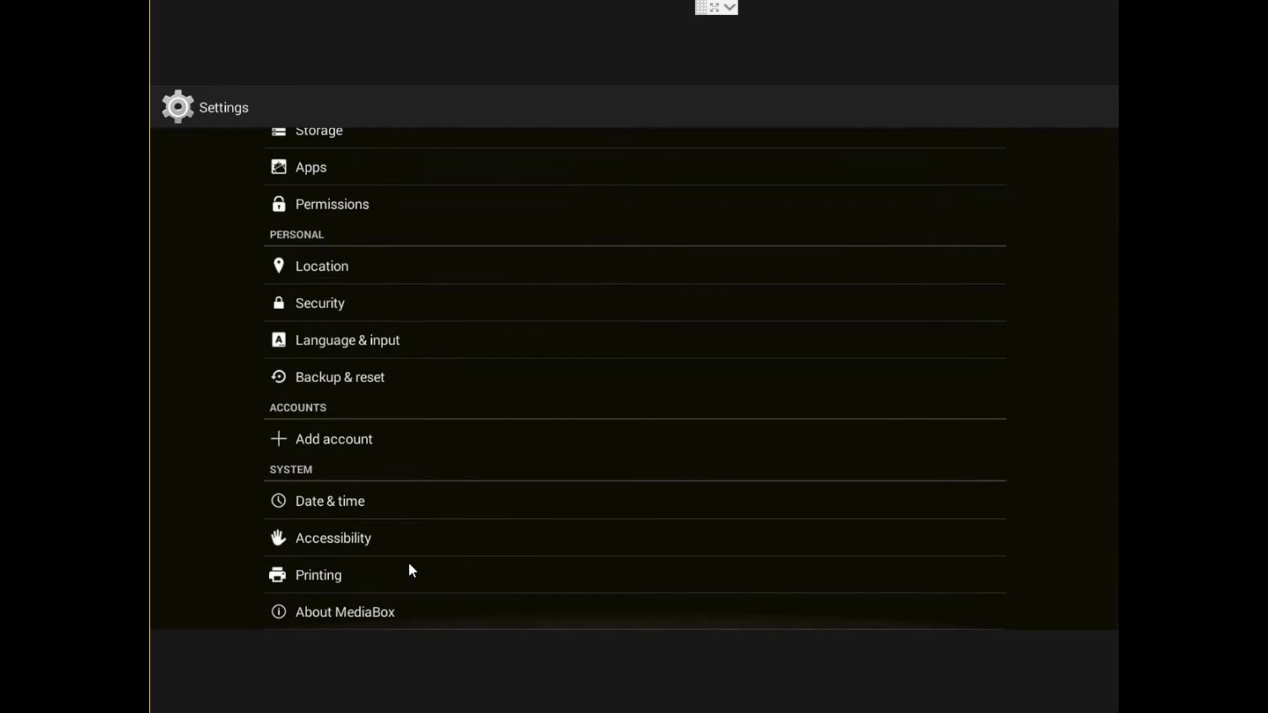
left_click(348, 514)
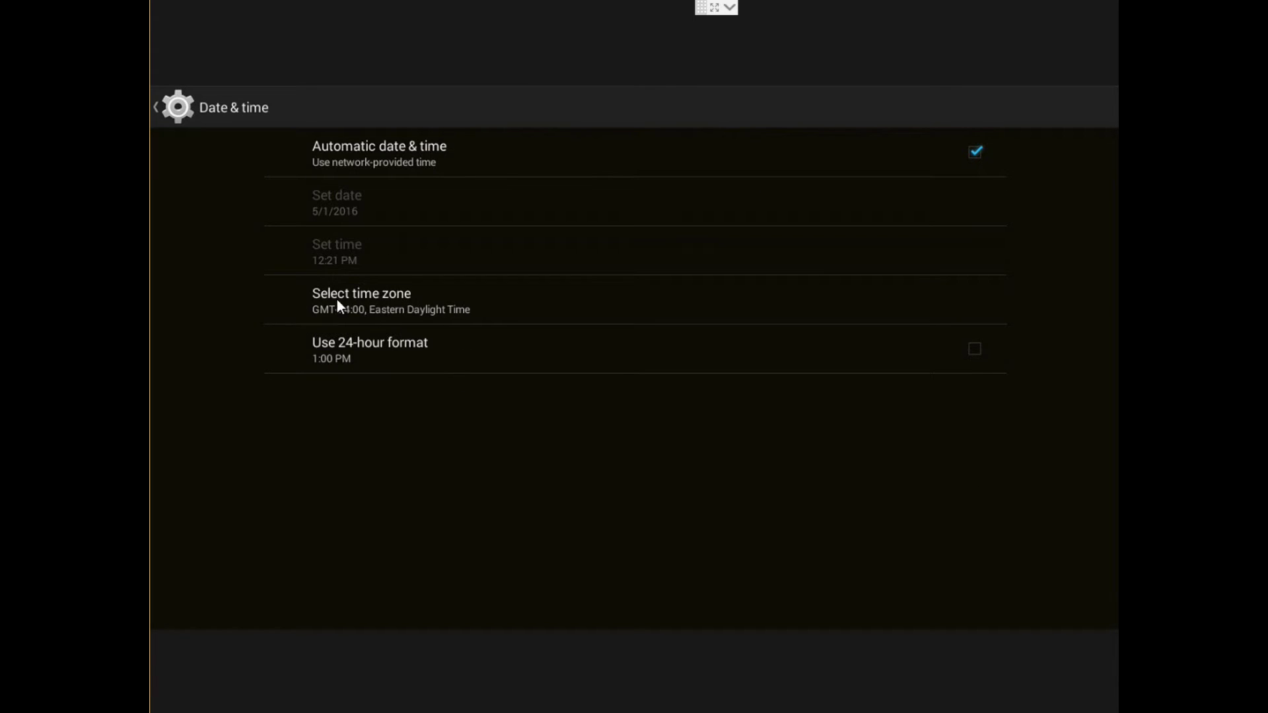
left_click(408, 303)
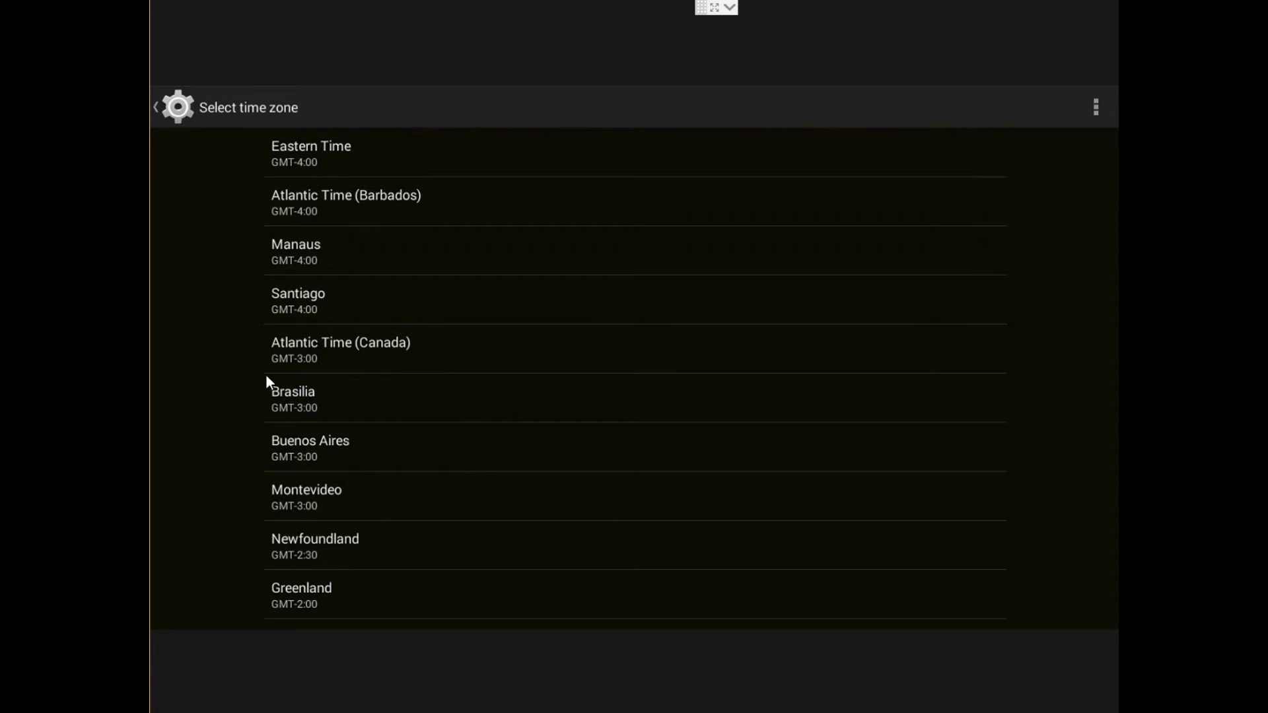
left_click(156, 107)
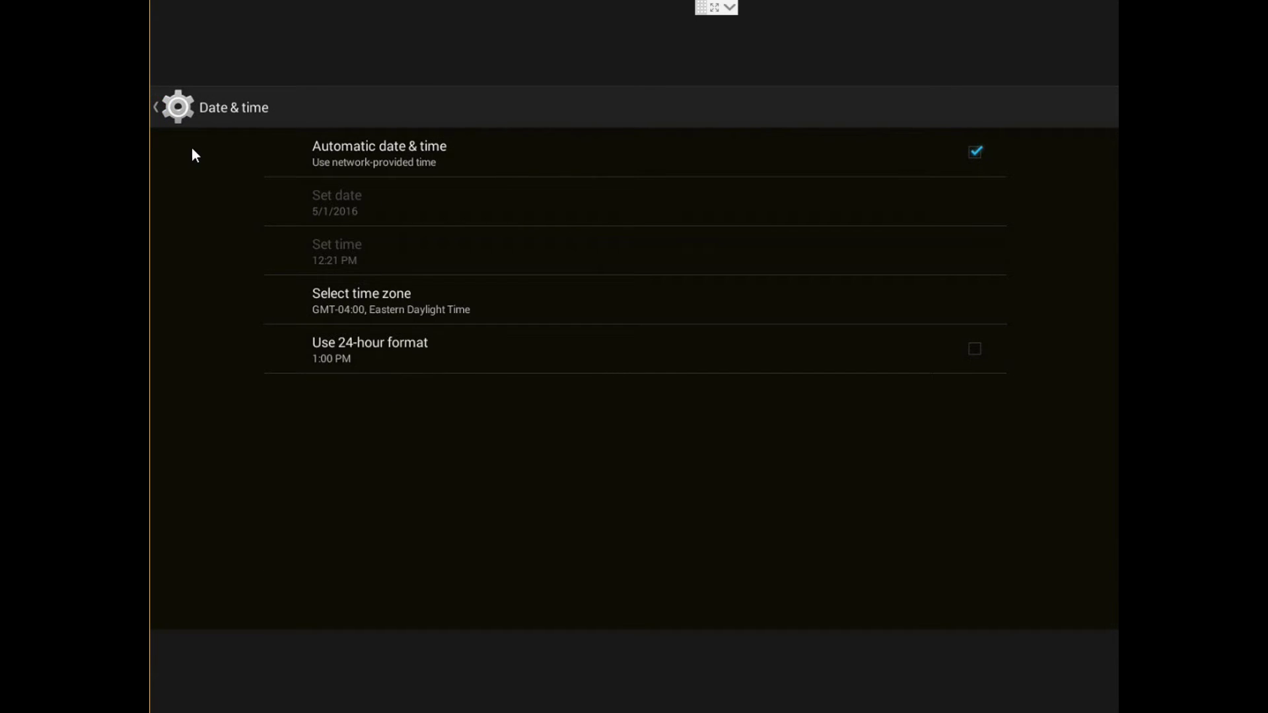
left_click(169, 109)
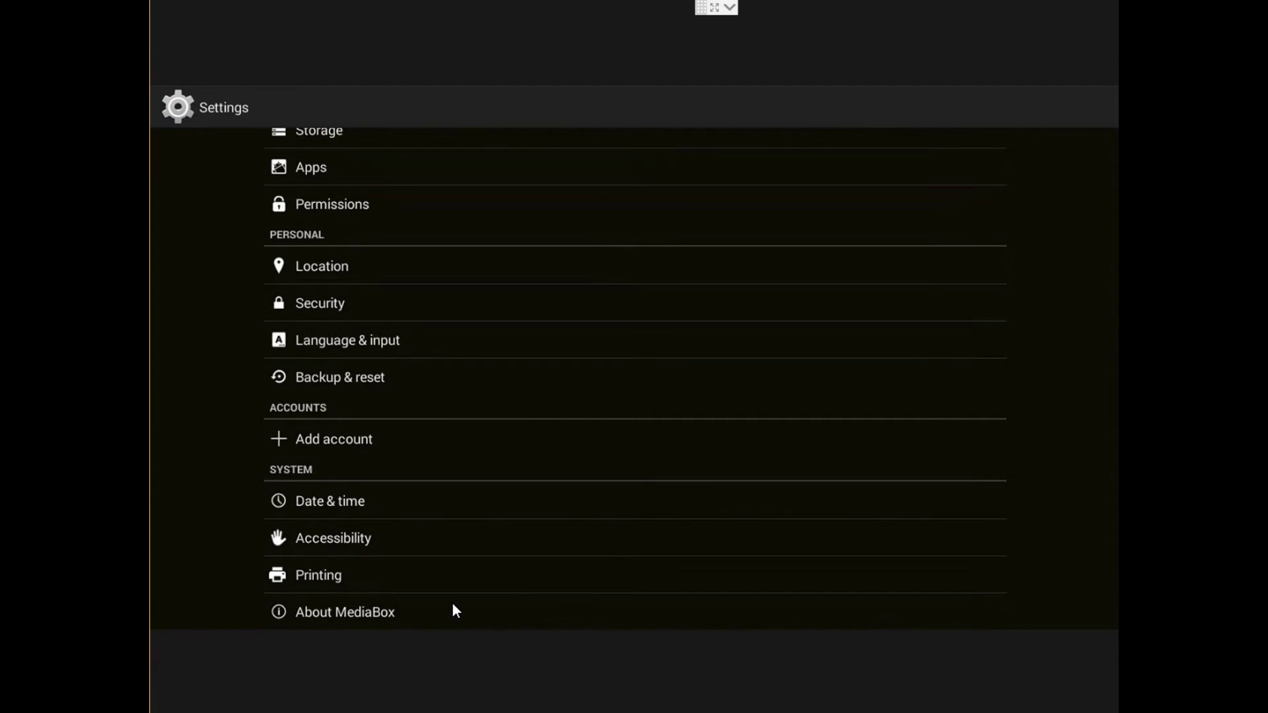
scroll(452, 604, "up", 3)
scroll(453, 603, "up", 3)
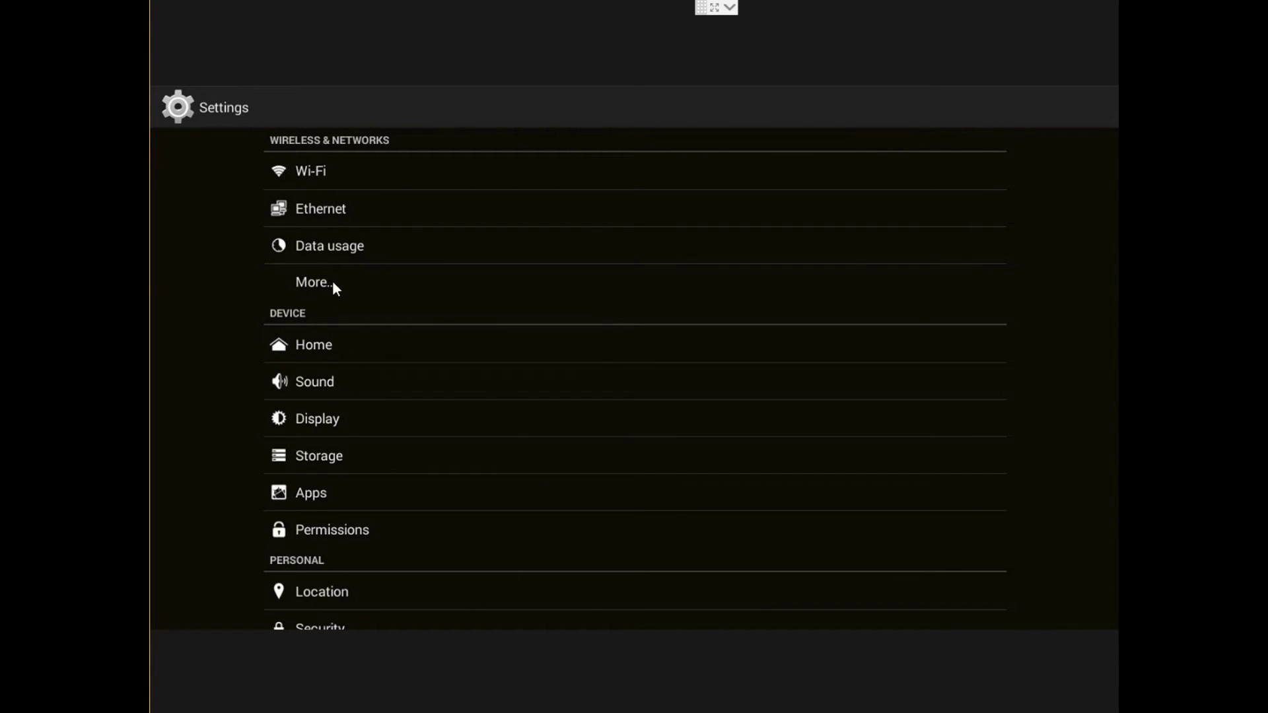
View Netflix's app info from the downloaded apps in the Apps settings, and return to the app list.
scroll(412, 598, "down", 6)
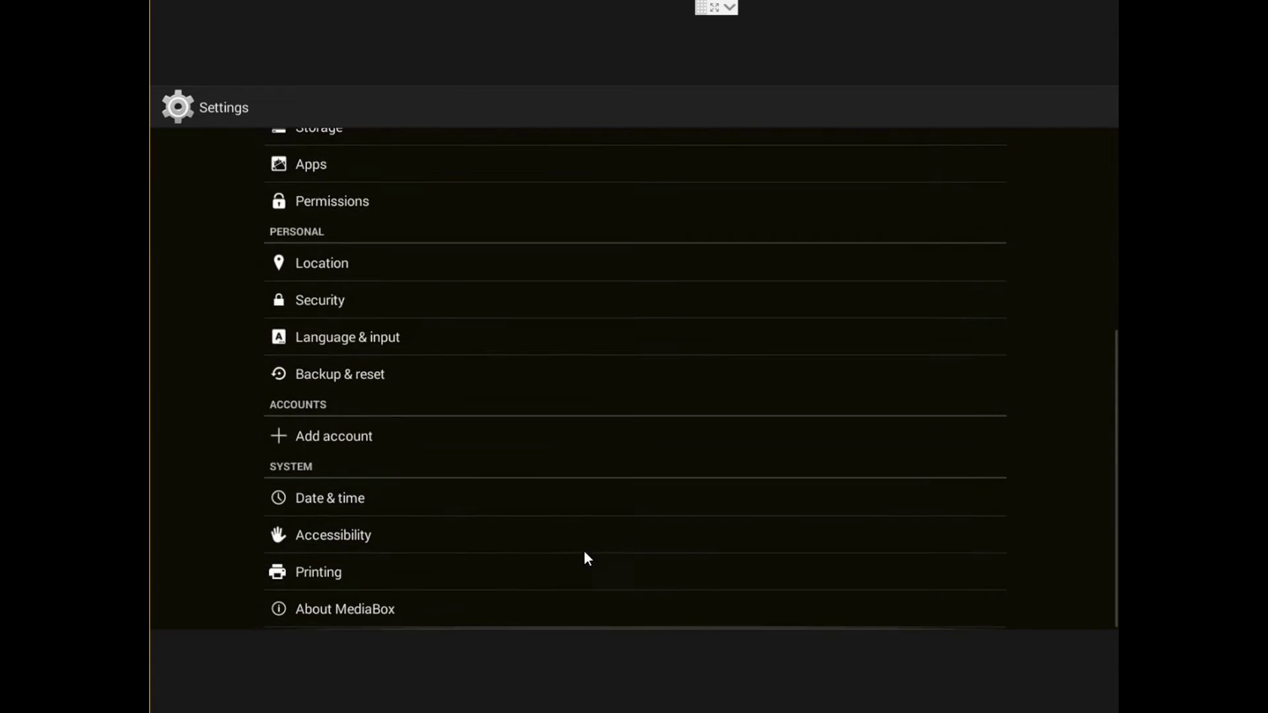
scroll(484, 484, "up", 5)
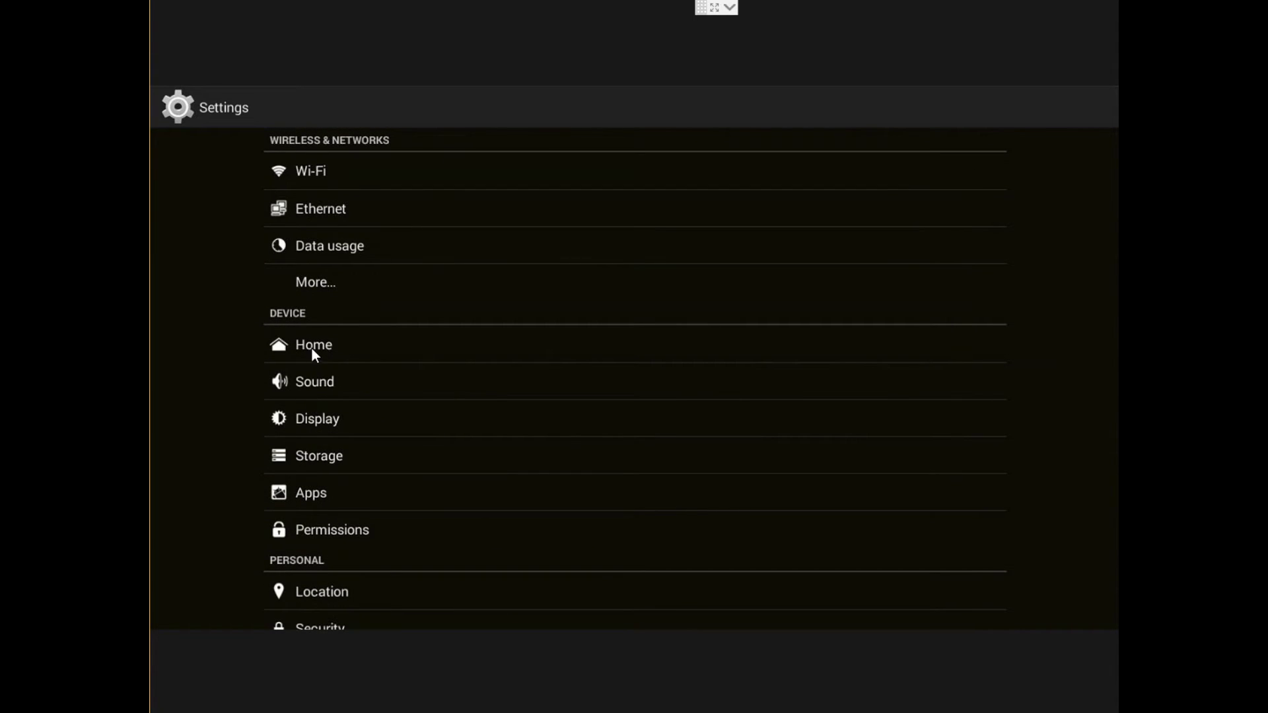
left_click(307, 497)
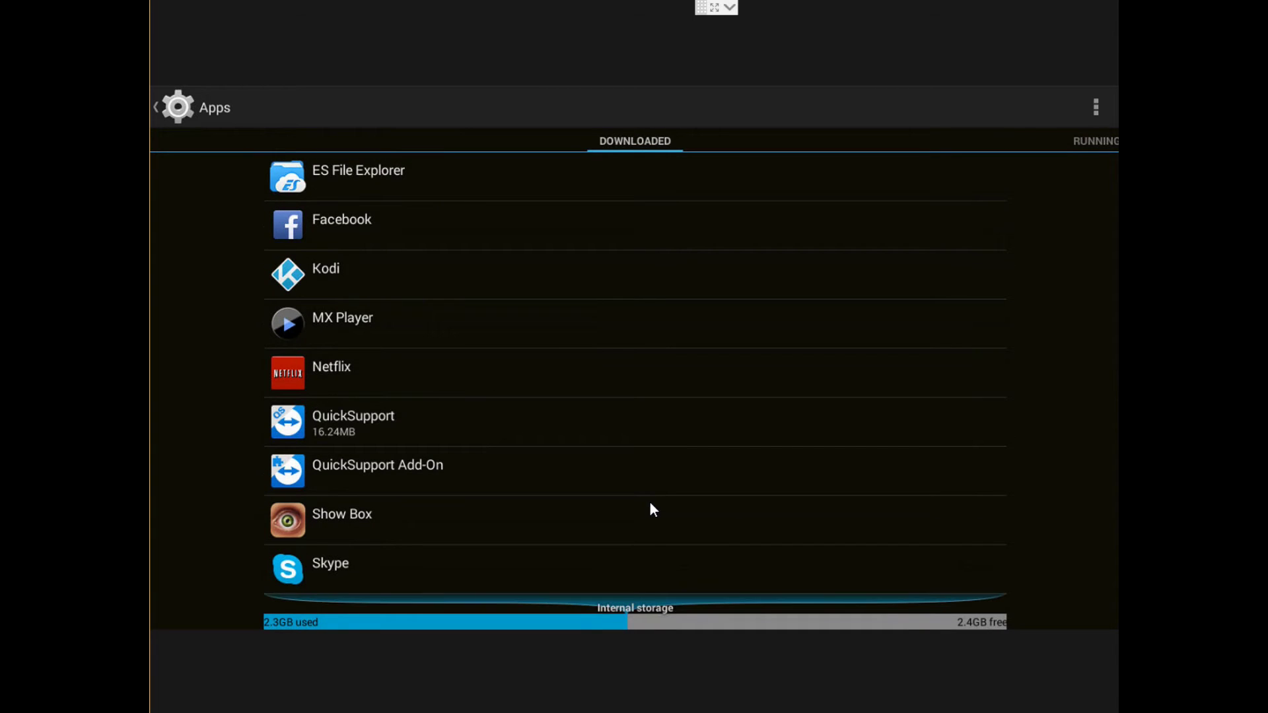
scroll(369, 553, "down", 2)
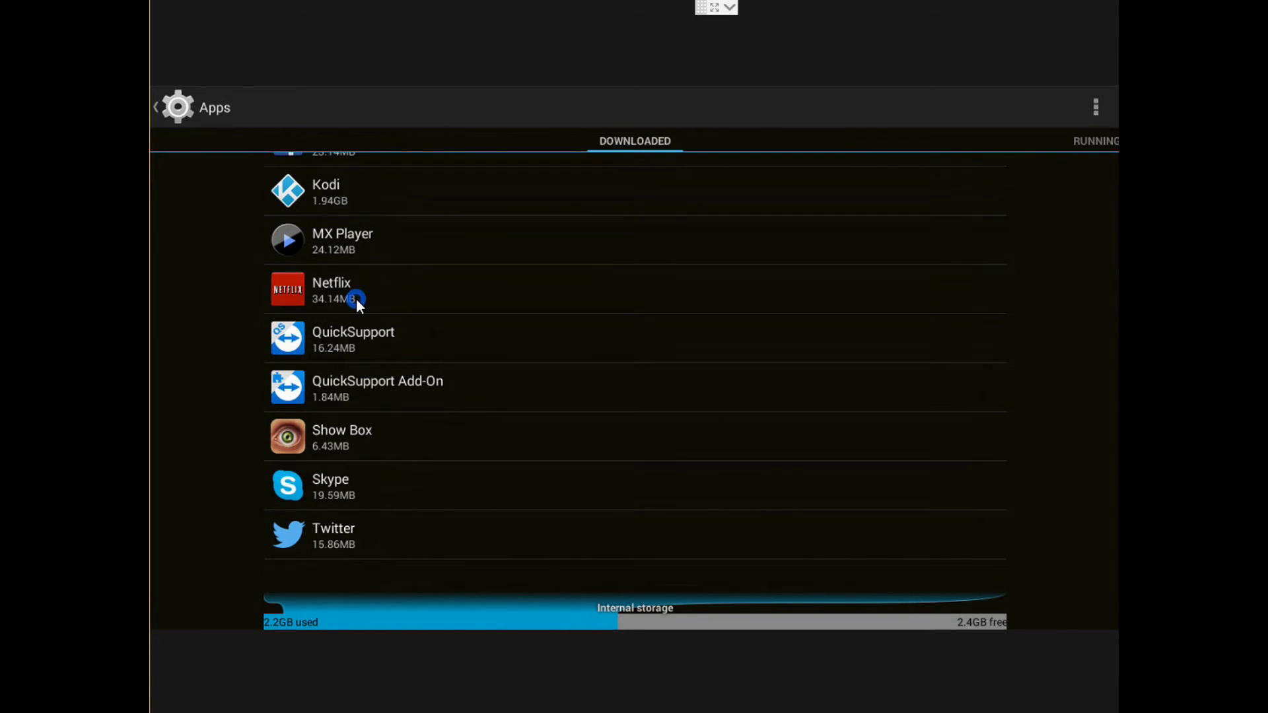
left_click(357, 304)
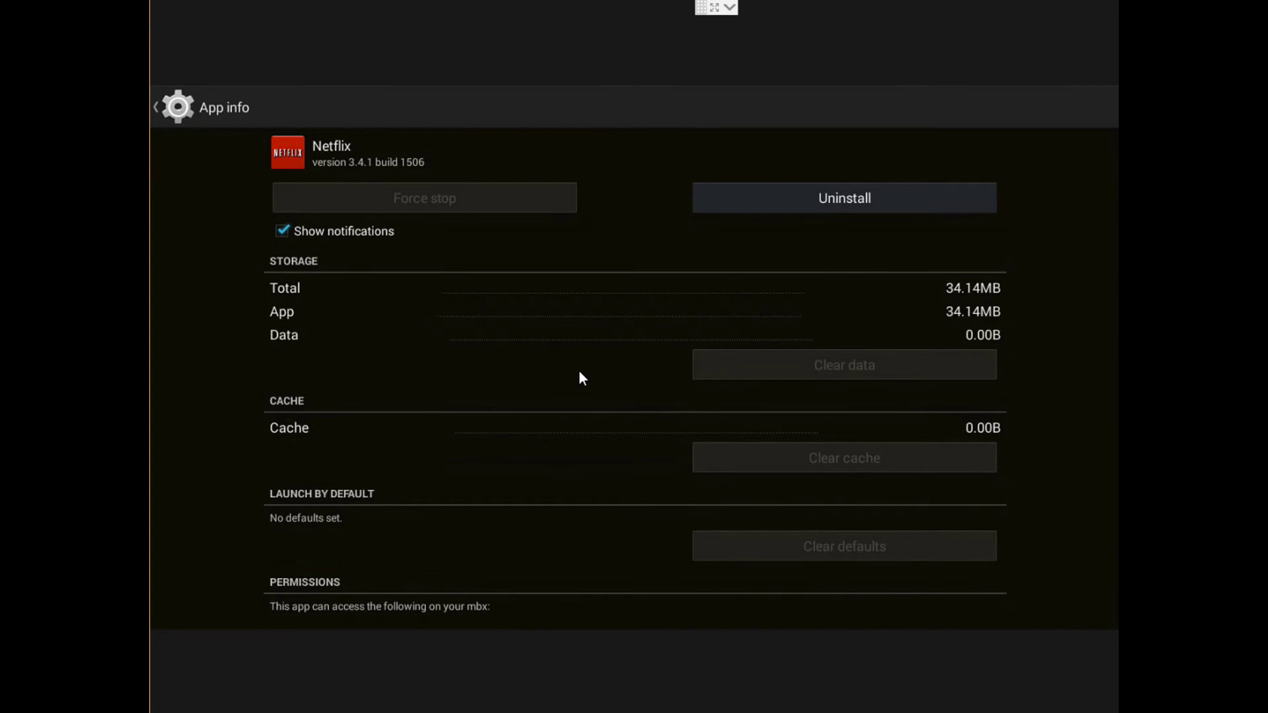
key("Escape")
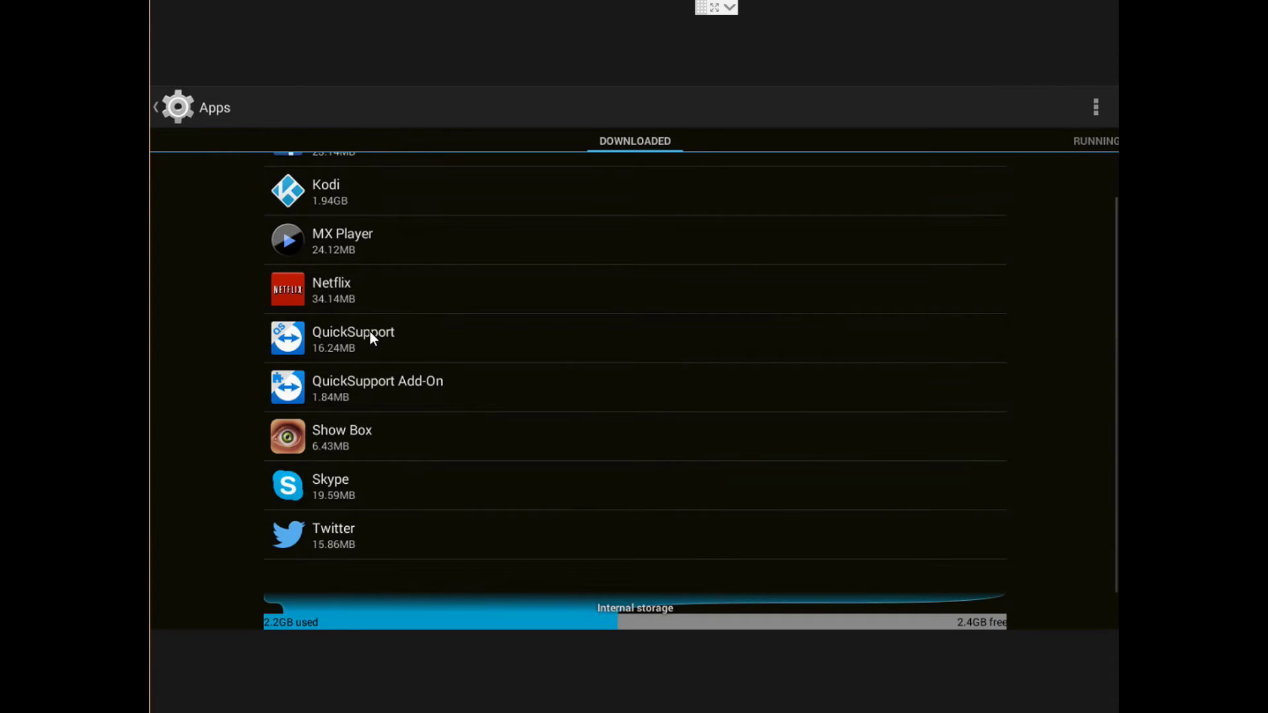
View Kodi's app info with its storage and cache details, and return to the home screen.
left_click(330, 204)
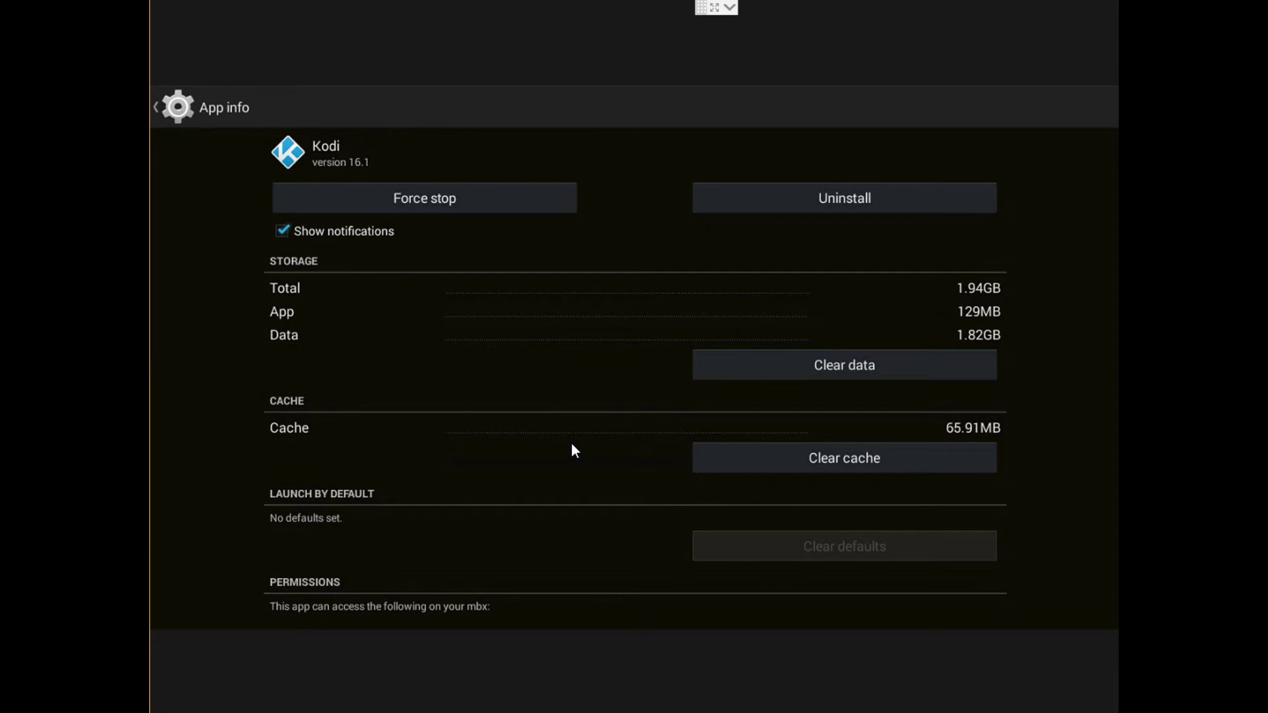
key("Escape")
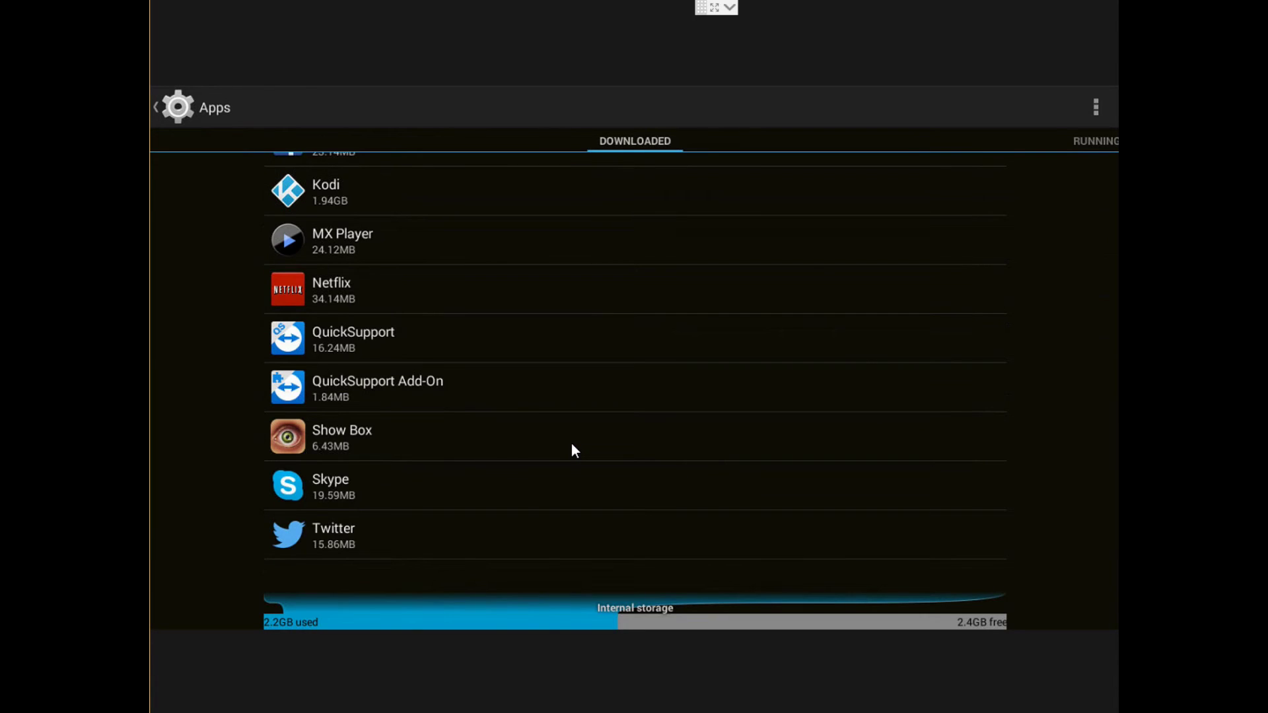
key("Escape")
key("Escape")
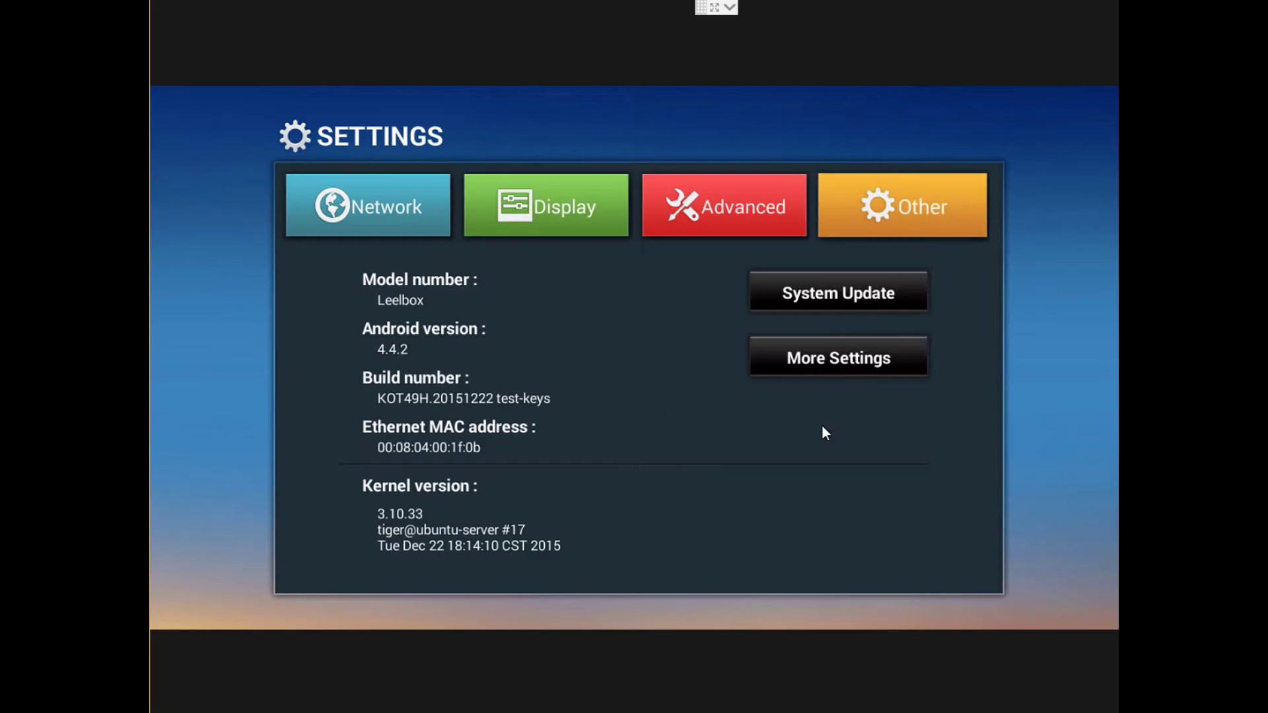
key("Escape")
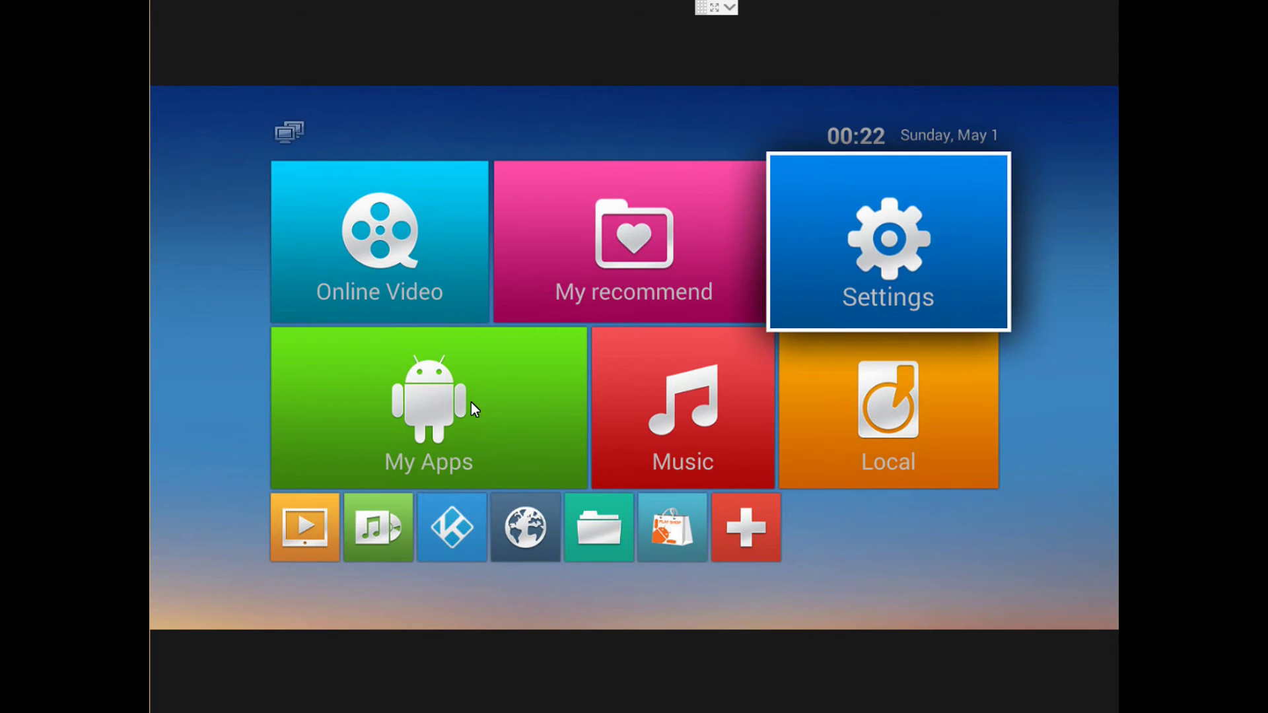
Open My Apps and browse the installed apps from the first entry to the last.
left_click(448, 430)
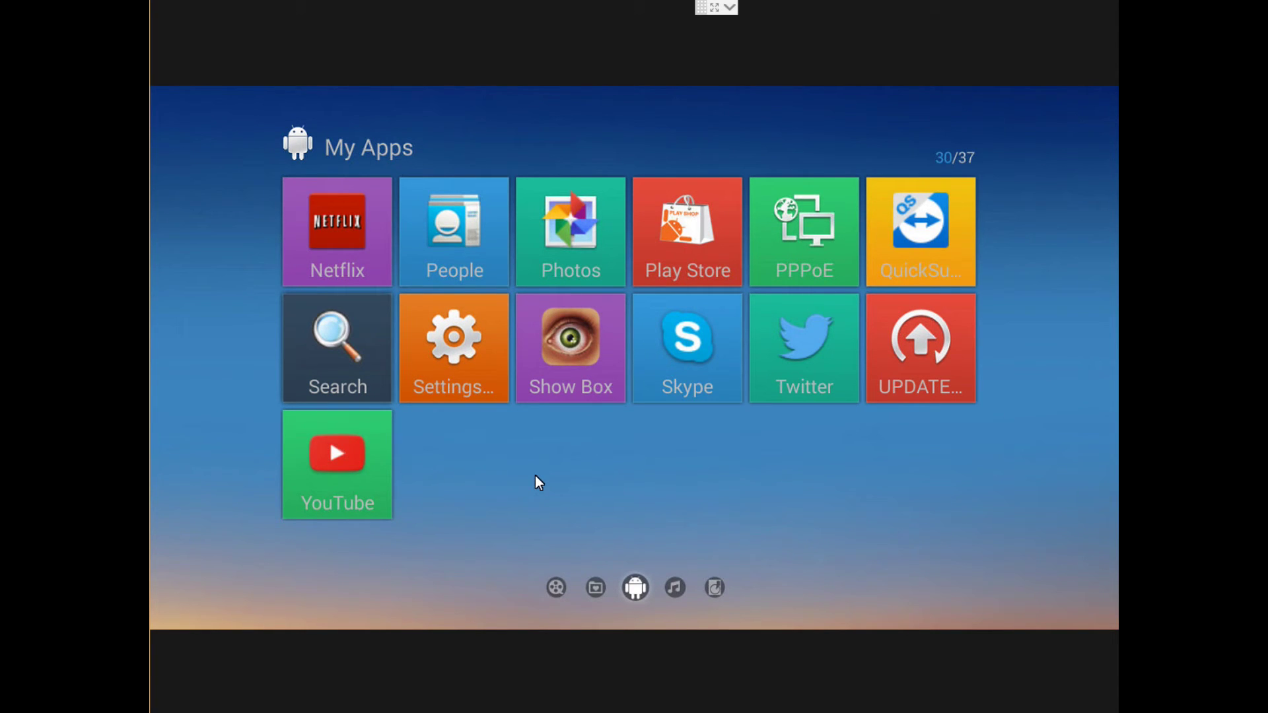
scroll(535, 475, "up", 6)
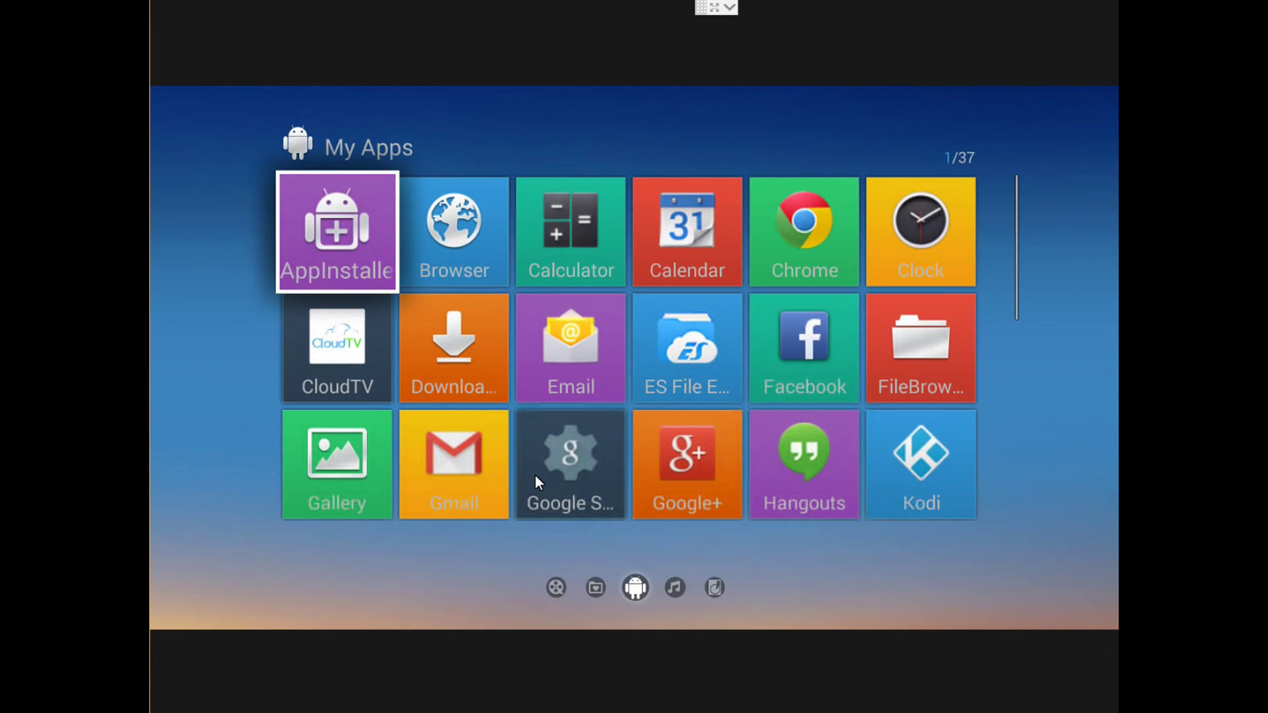
scroll(535, 475, "down", 1)
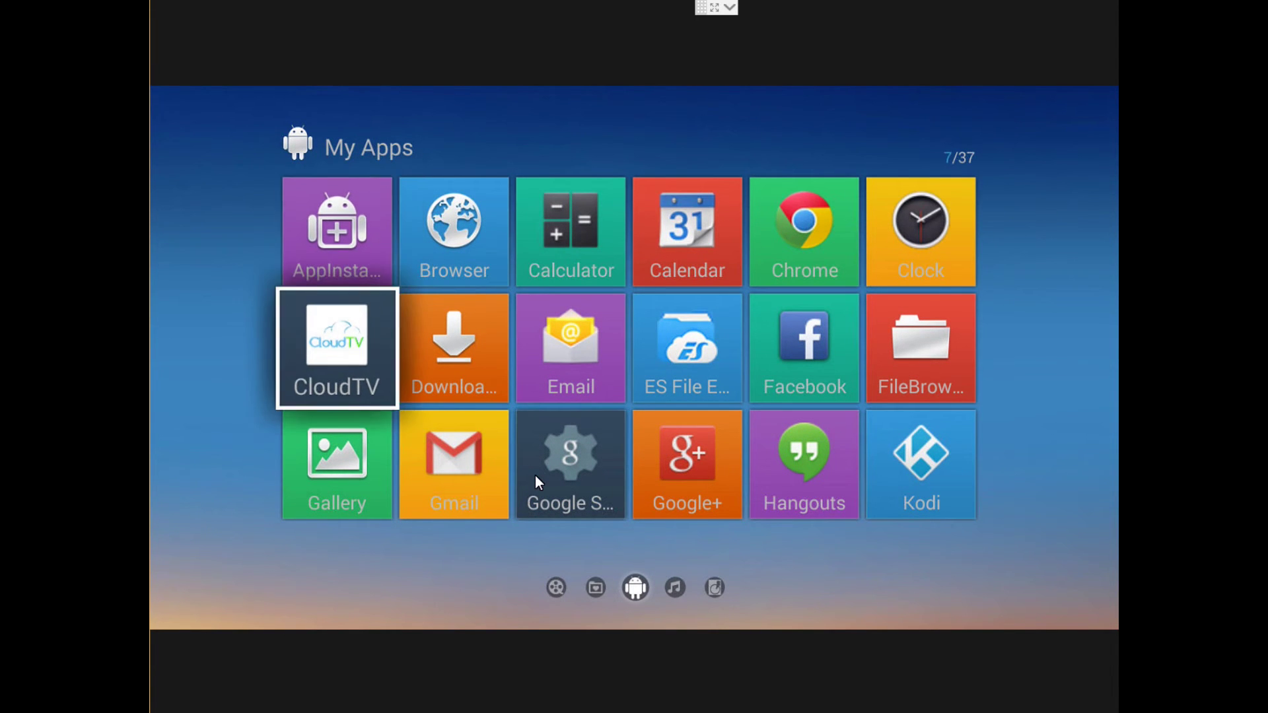
scroll(535, 475, "down", 4)
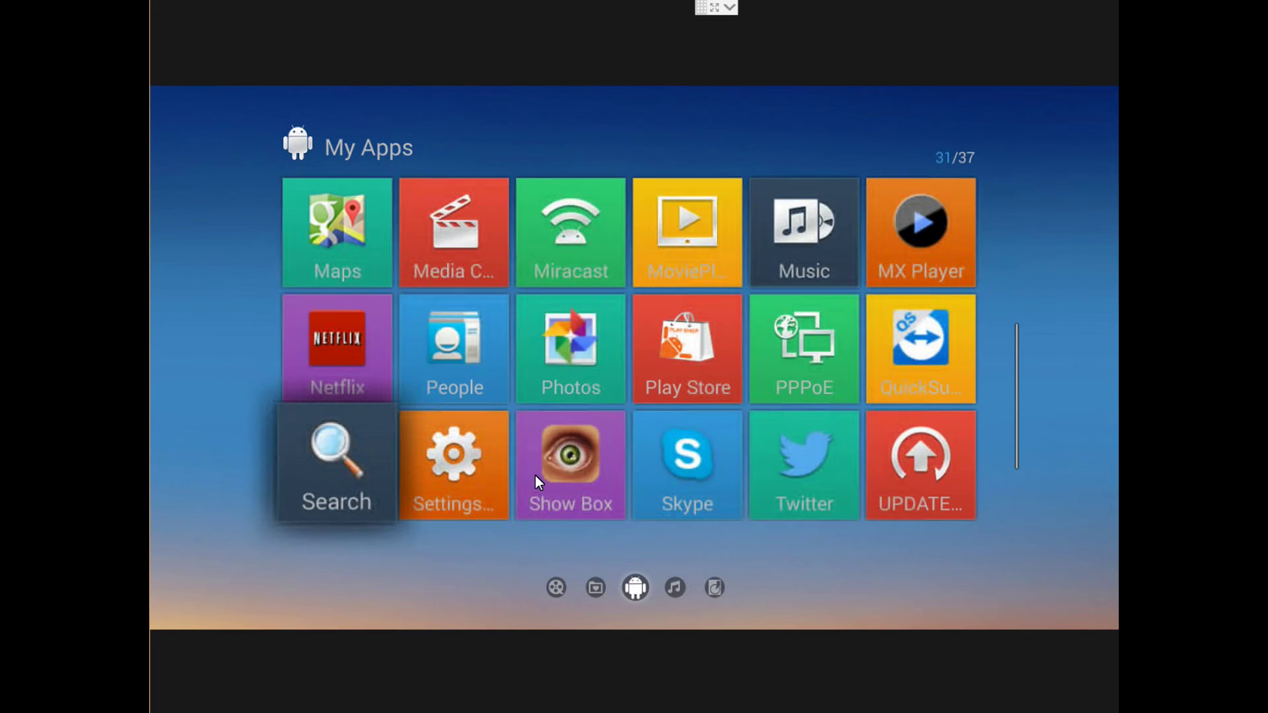
scroll(535, 476, "down", 1)
scroll(535, 476, "up", 1)
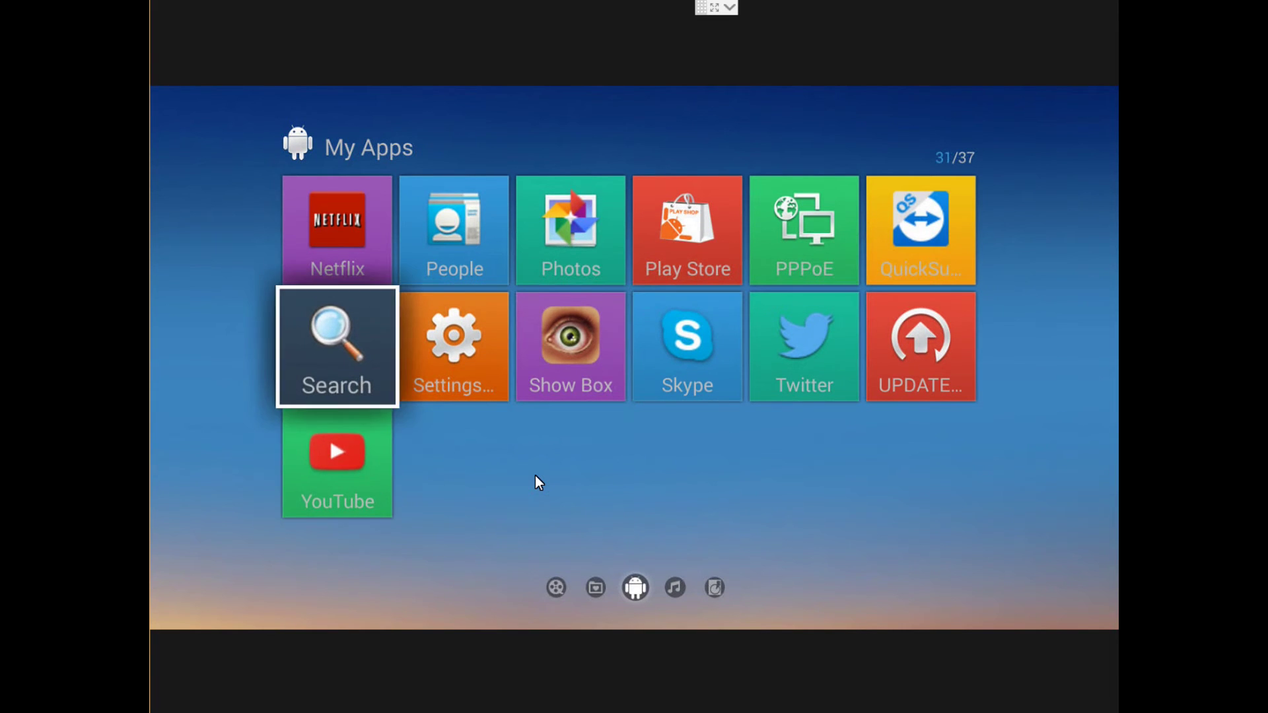
Open UPDATE&BACKUP from My Apps to view its update, wipe and backup options, and return to the app grid.
scroll(535, 476, "up", 1)
key("Right")
key("Right")
key("Right")
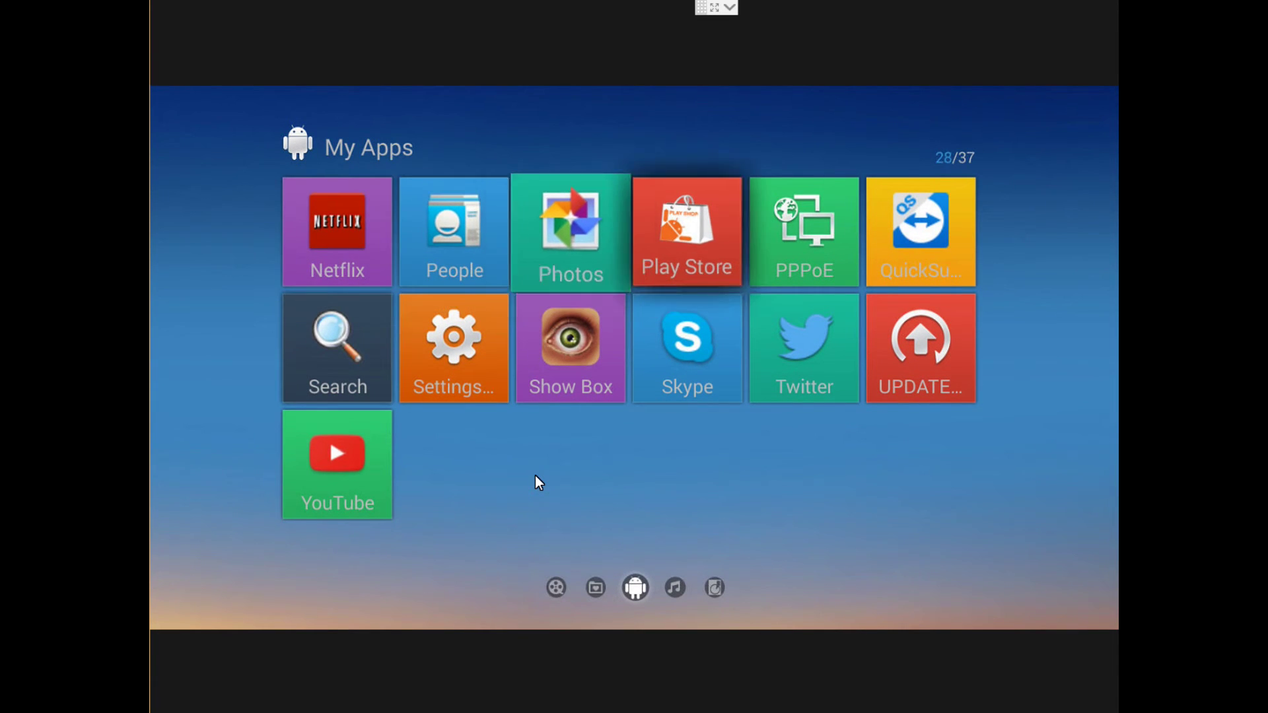
key("Right")
scroll(539, 482, "down", 1)
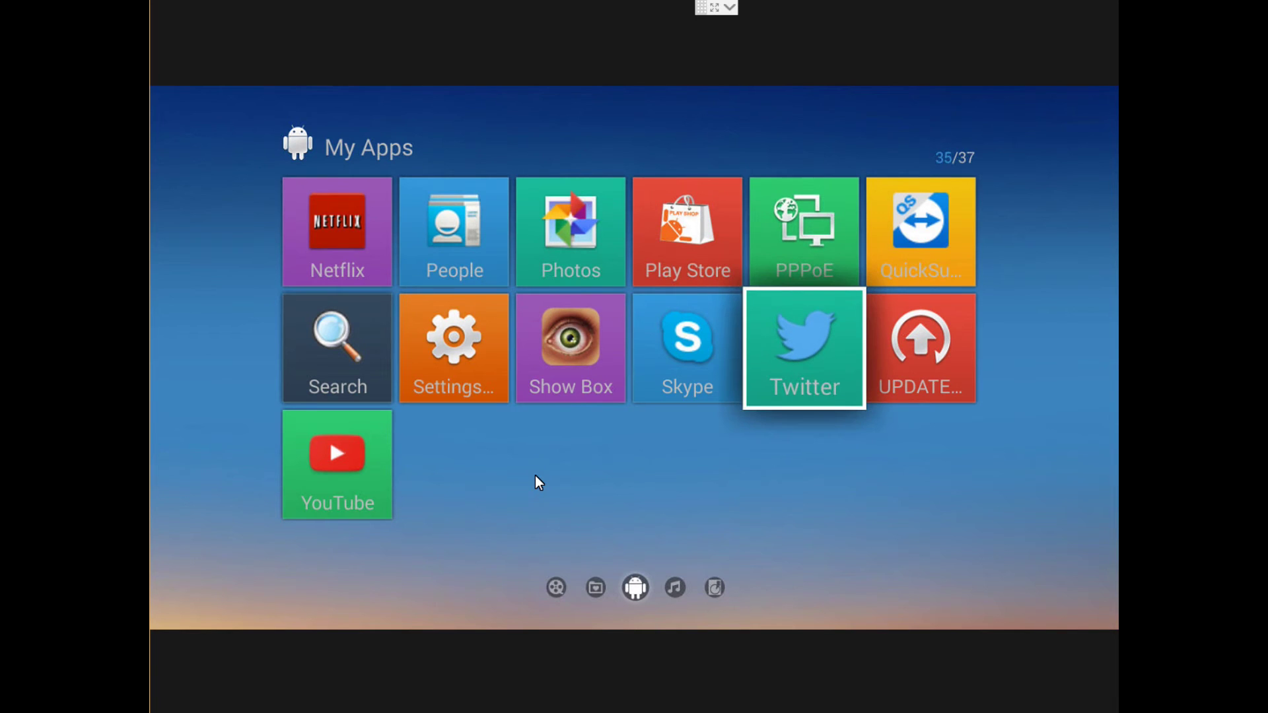
key("Right")
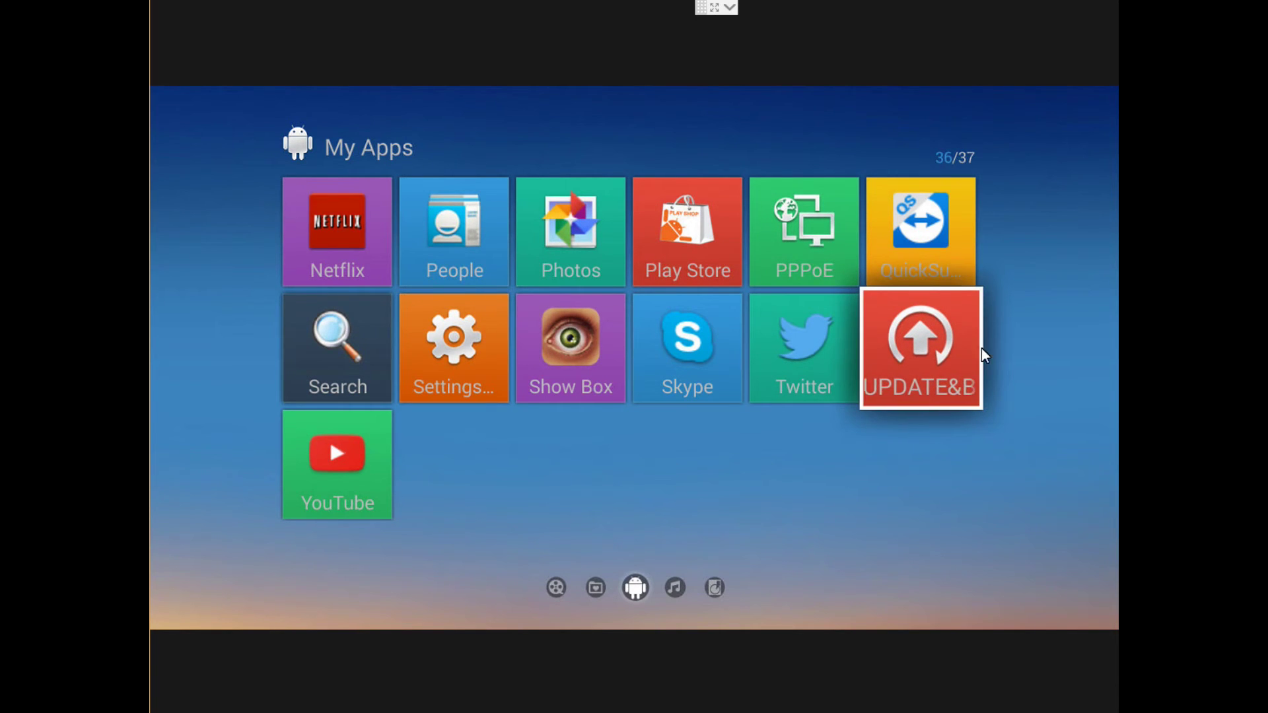
left_click(921, 348)
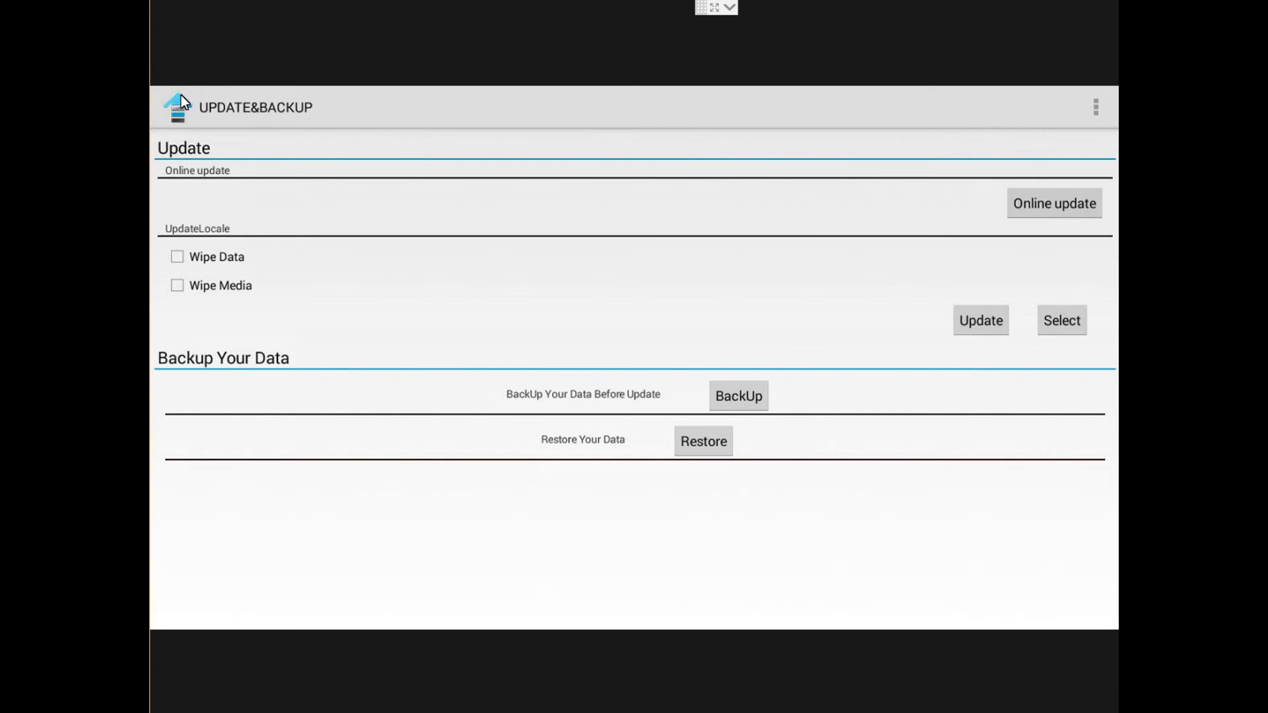
key("Escape")
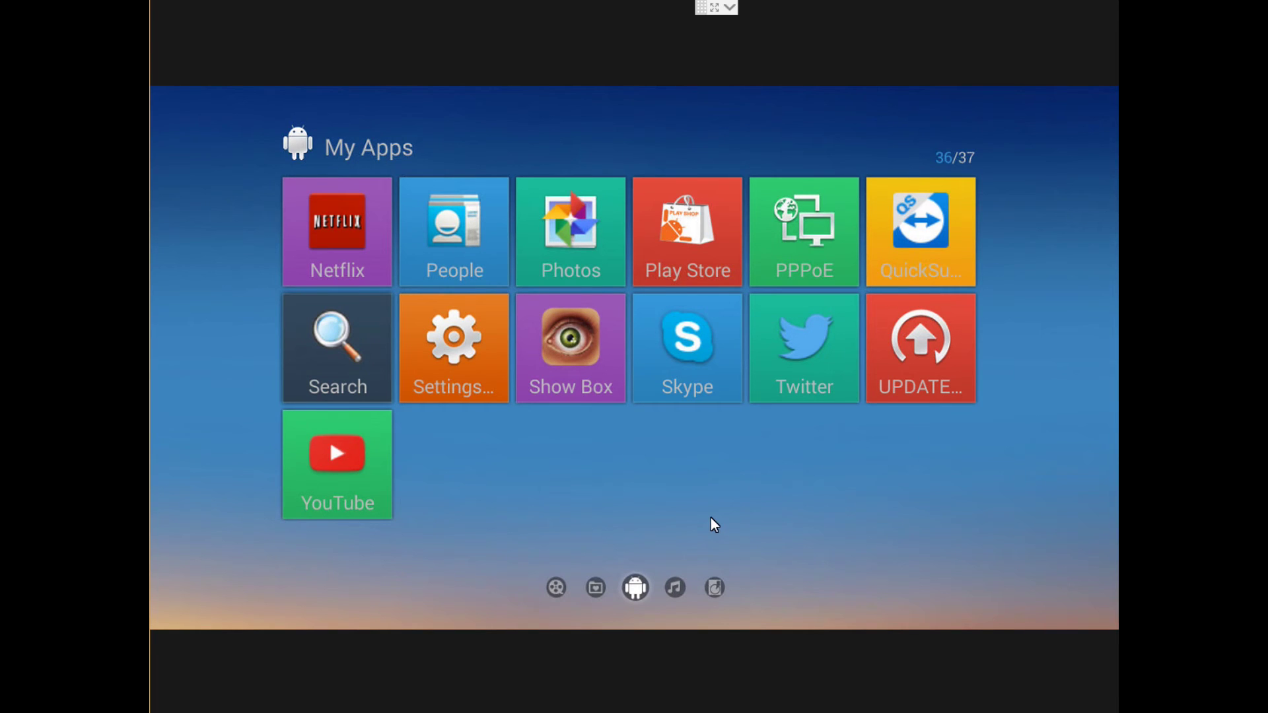
Go back through My Apps to its first row of apps.
key("Up")
key("Up")
key("Up")
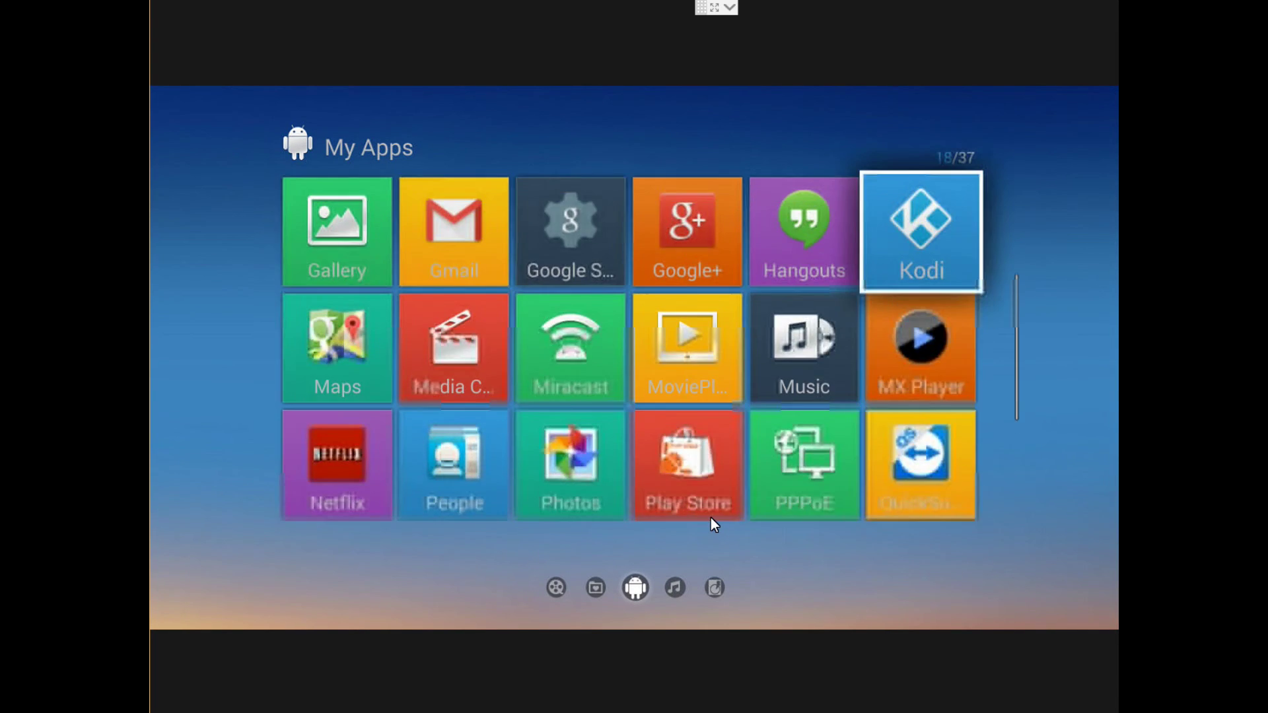
key("Up")
key("Up")
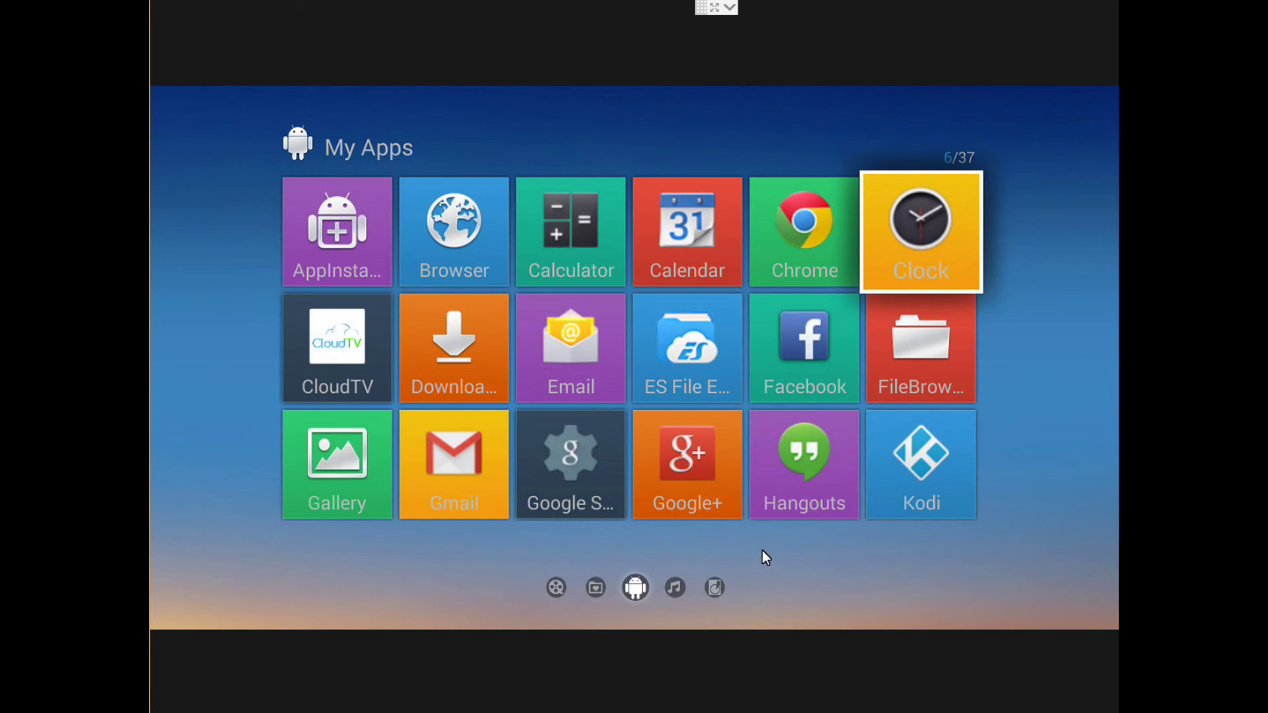
Look through the Music, Local and My recommend sections, and return to the home screen.
scroll(763, 557, "down", 1)
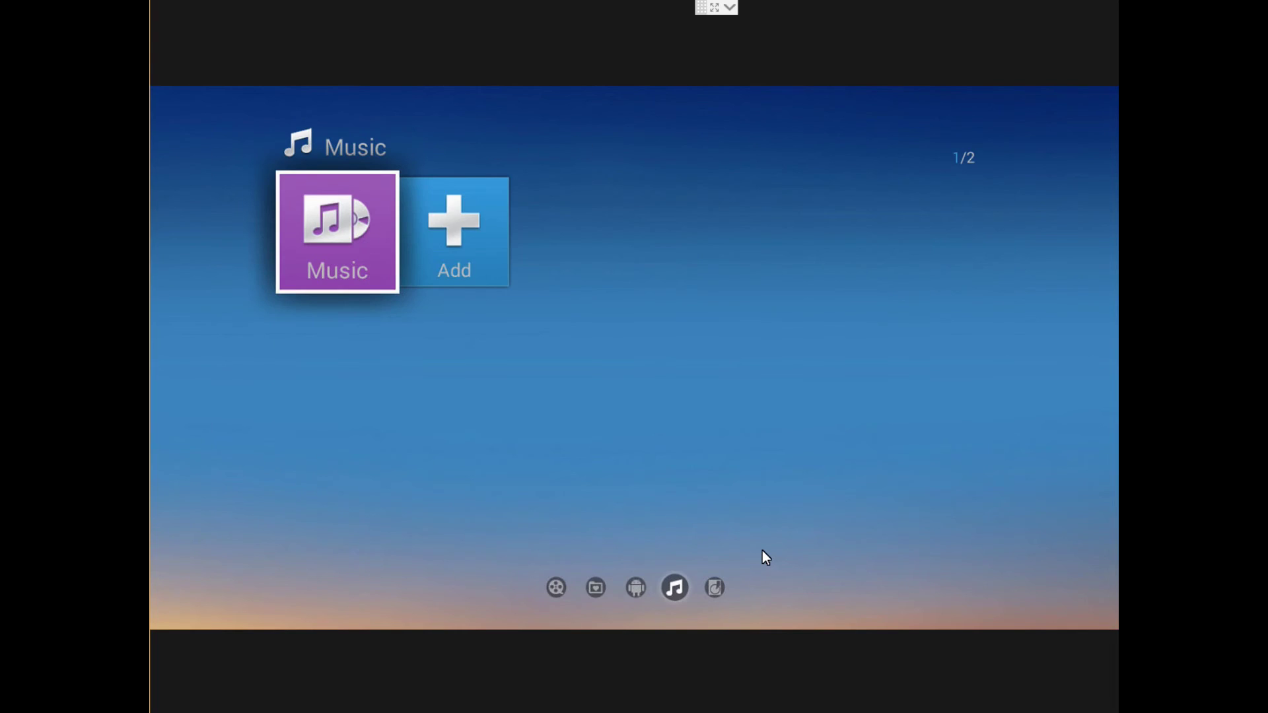
key("Right")
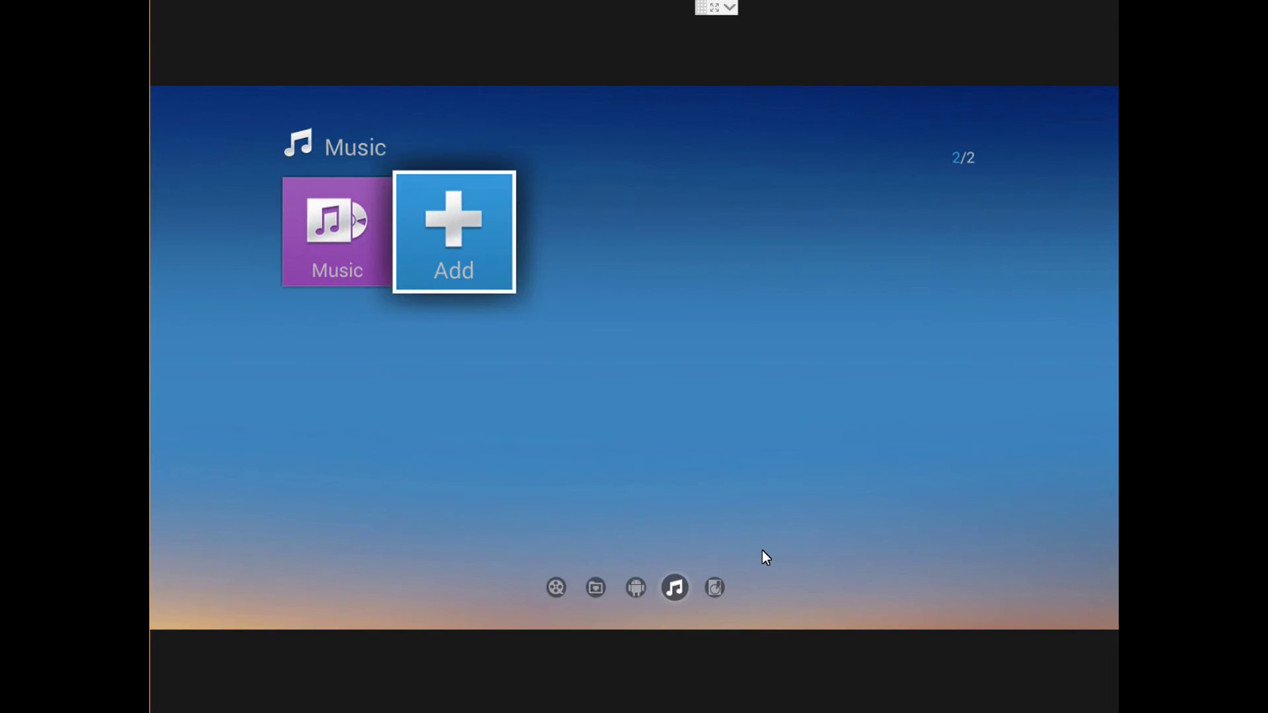
key("Right")
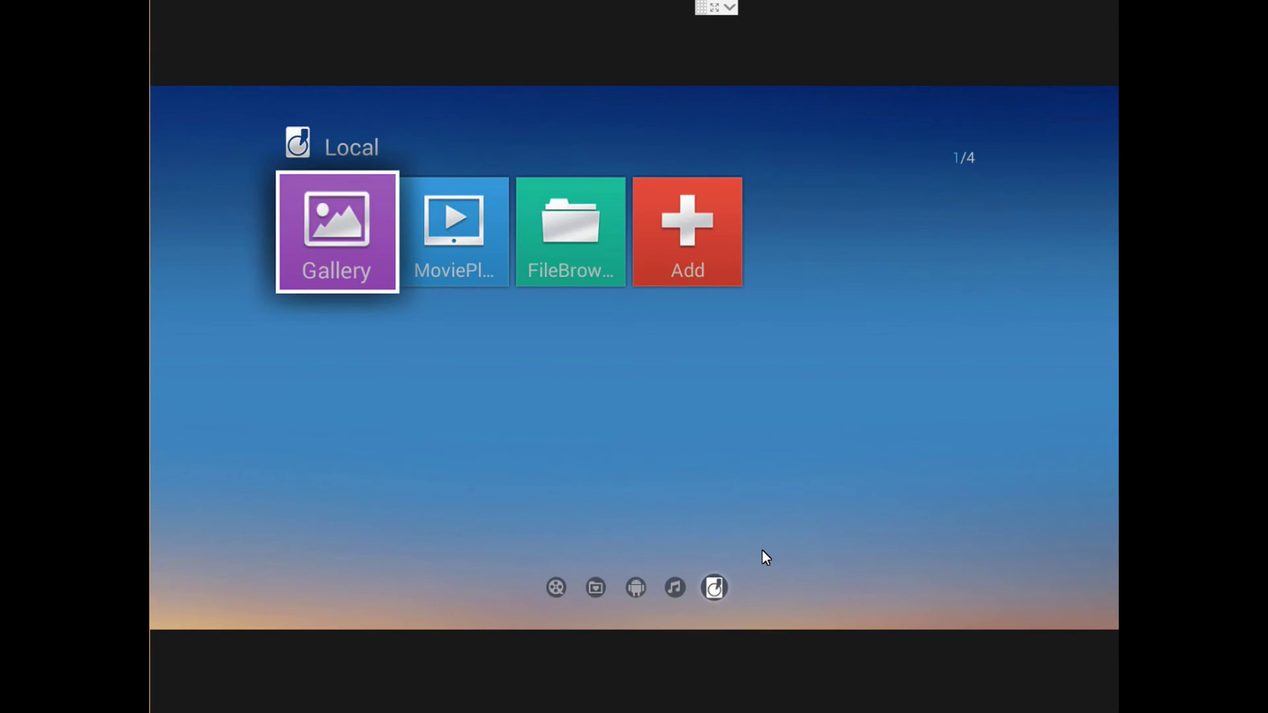
key("Right")
key("Right")
key("Right")
key("Right")
key("Right")
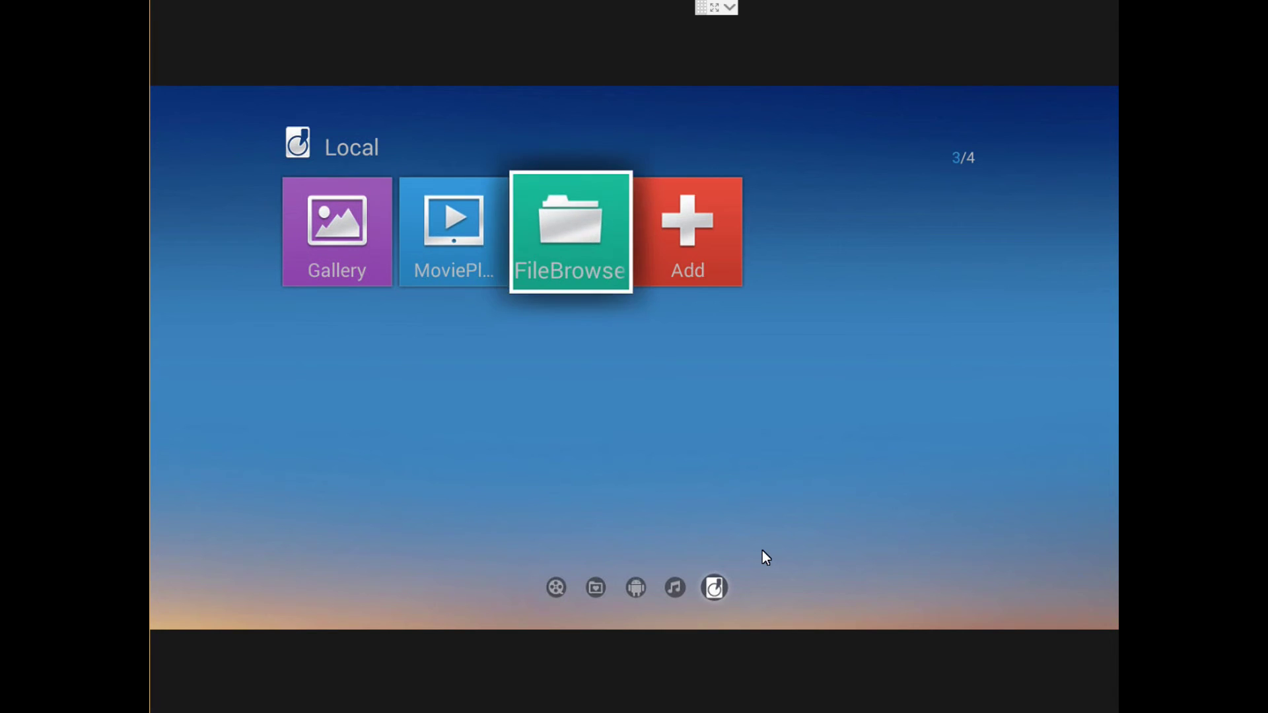
key("Left")
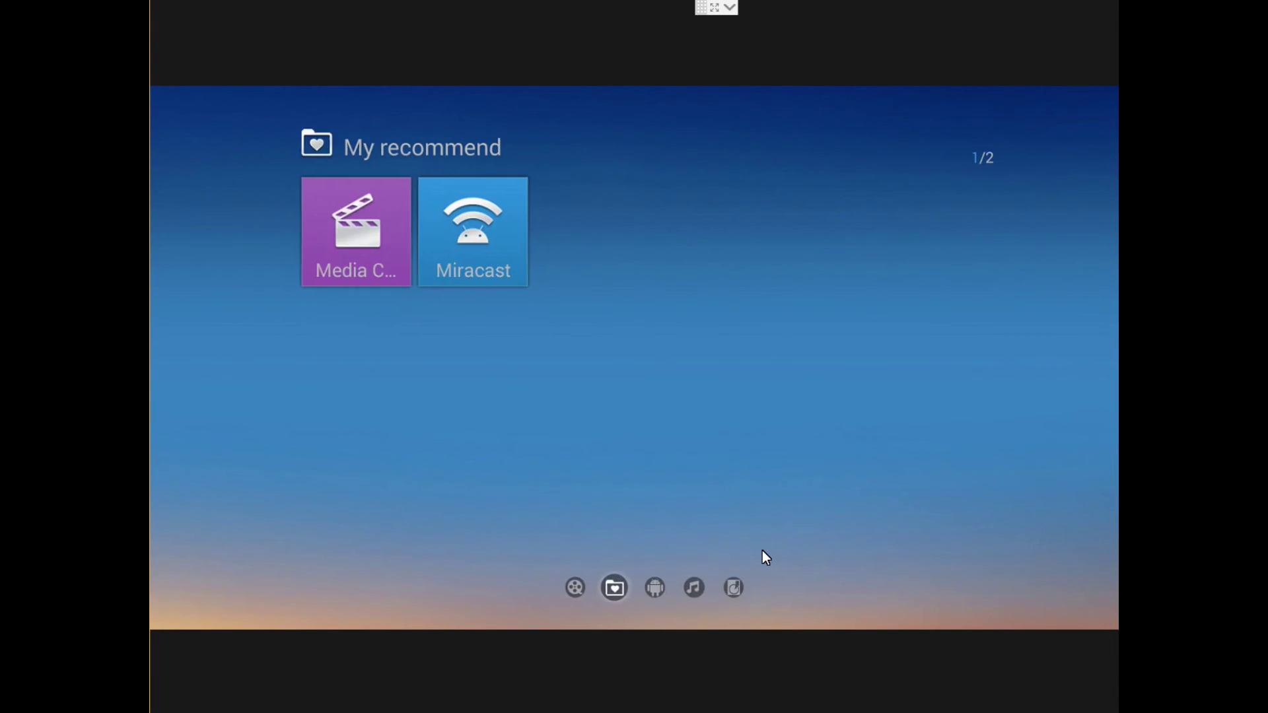
key("Escape")
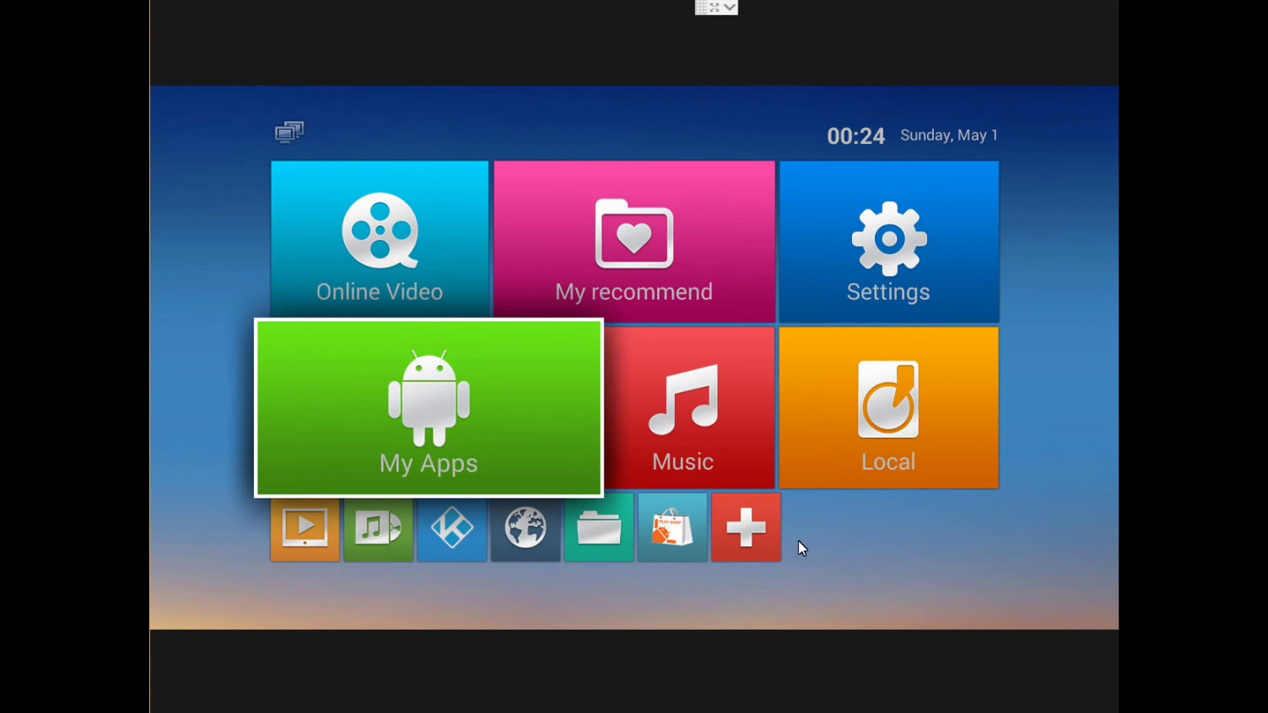
Open the app selection for the home screen's shortcut row and deselect Browser and FileBrowser.
left_click(752, 534)
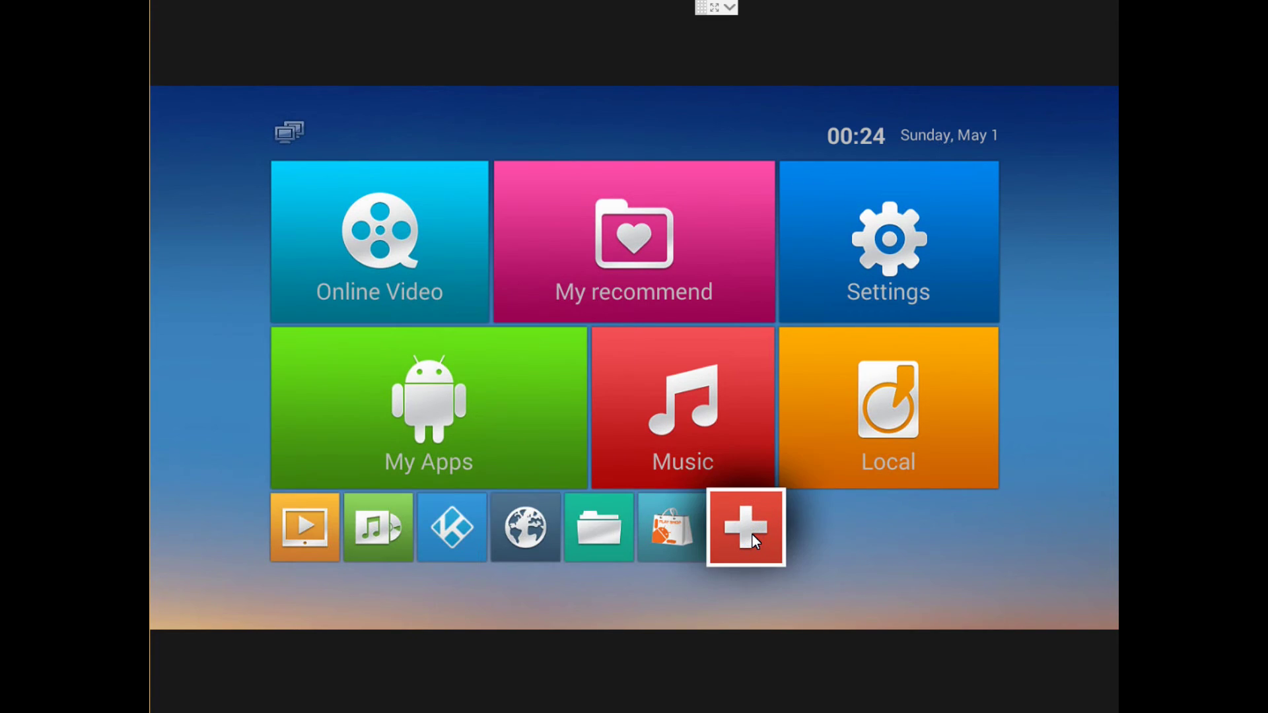
left_click(751, 534)
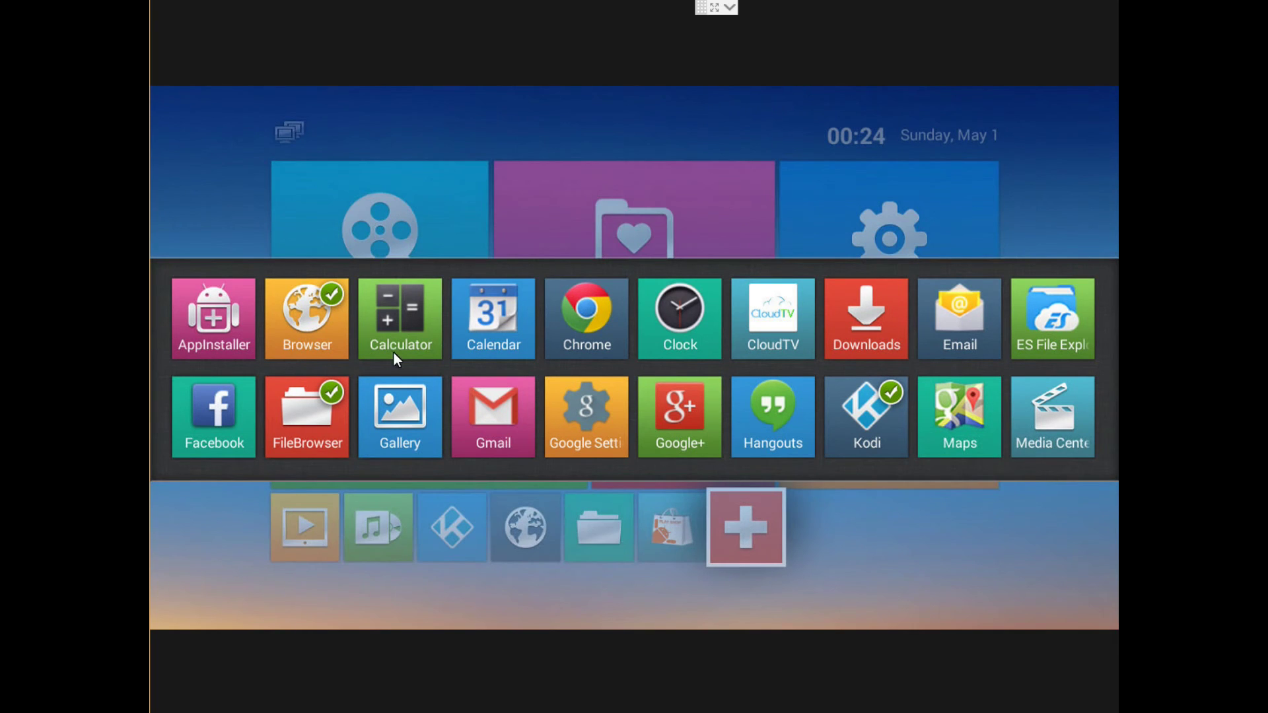
left_click(327, 316)
left_click(315, 418)
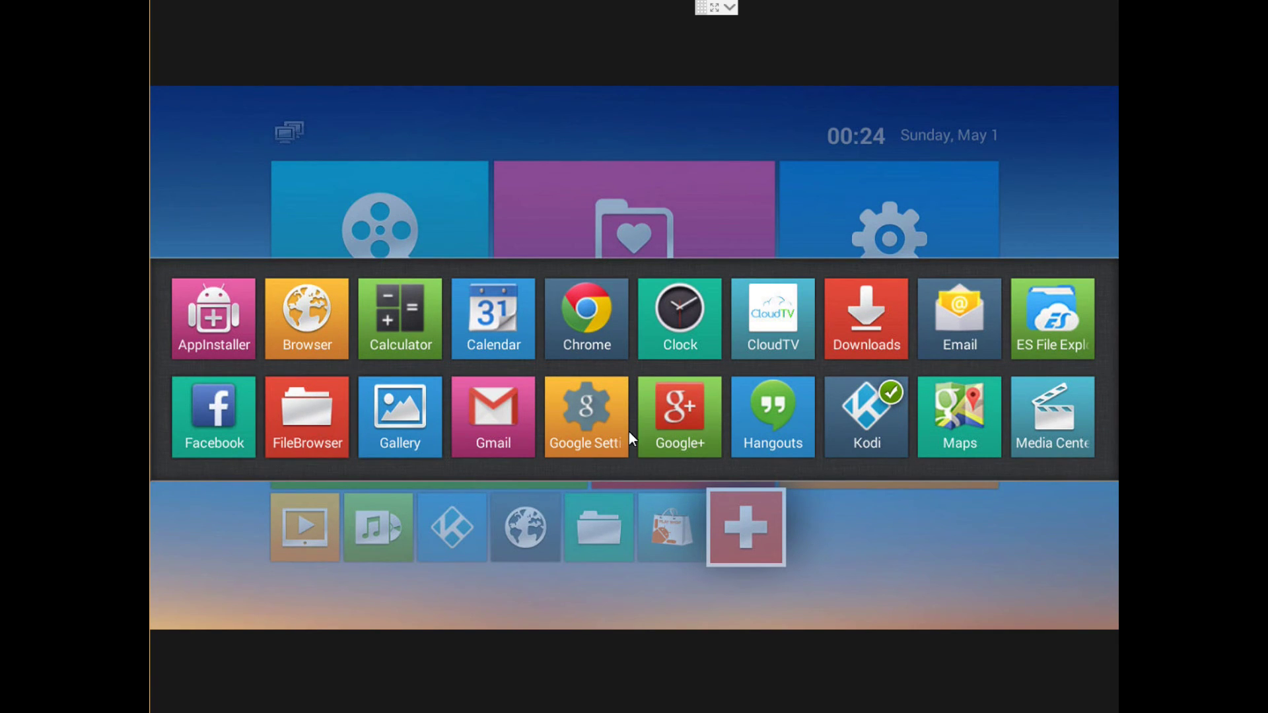
Deselect MoviePlayer, Music and Play Store so only Kodi stays selected for the shortcut row, and leave the app selection.
scroll(532, 394, "down", 1)
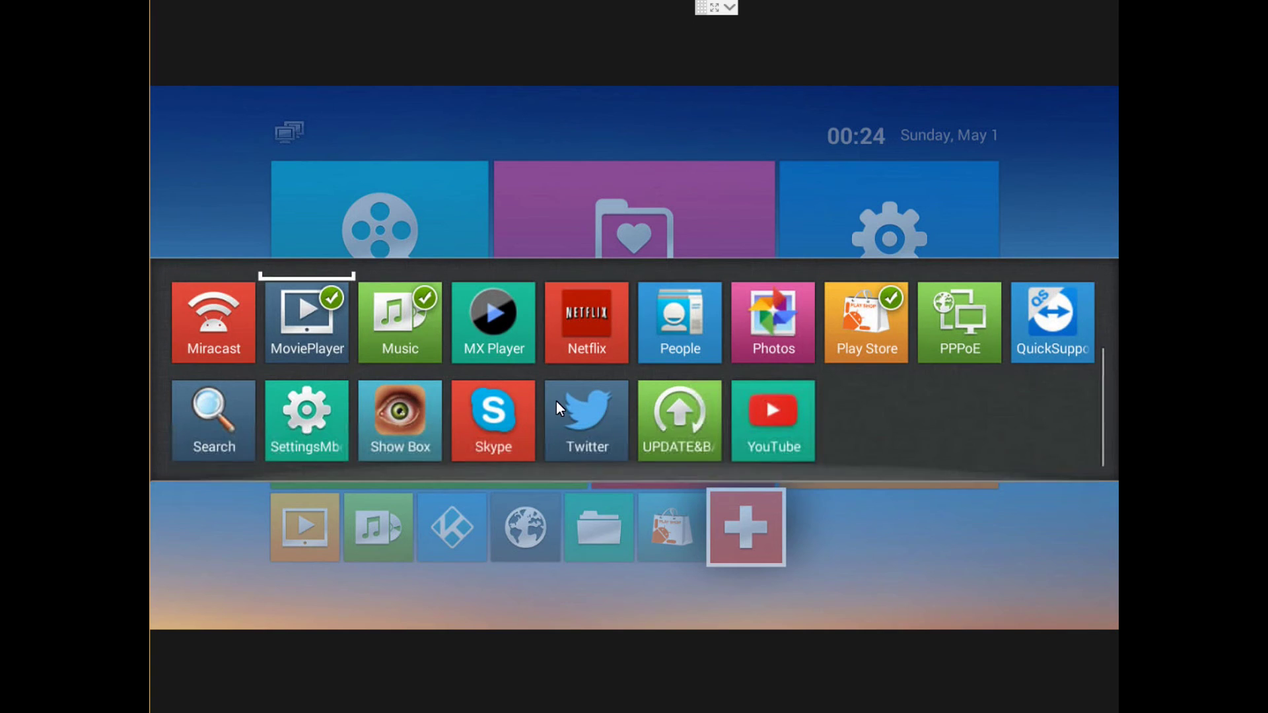
left_click(294, 308)
left_click(421, 318)
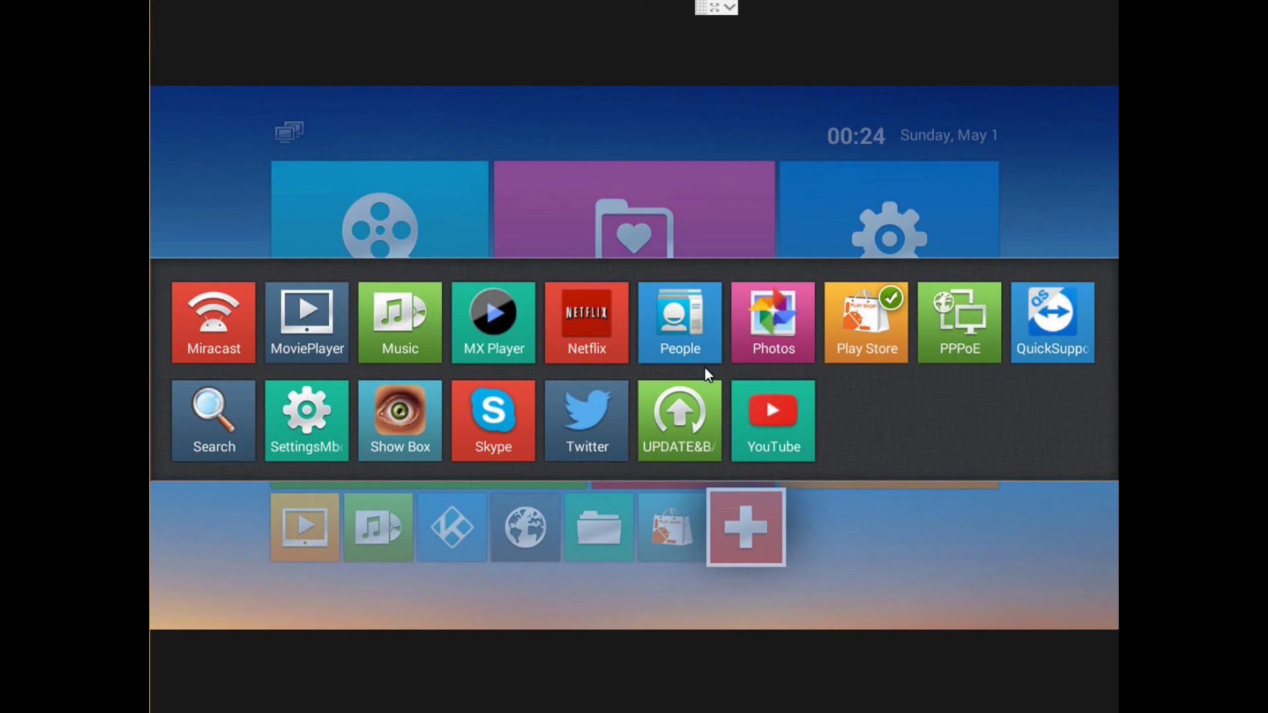
left_click(873, 309)
scroll(857, 465, "up", 1)
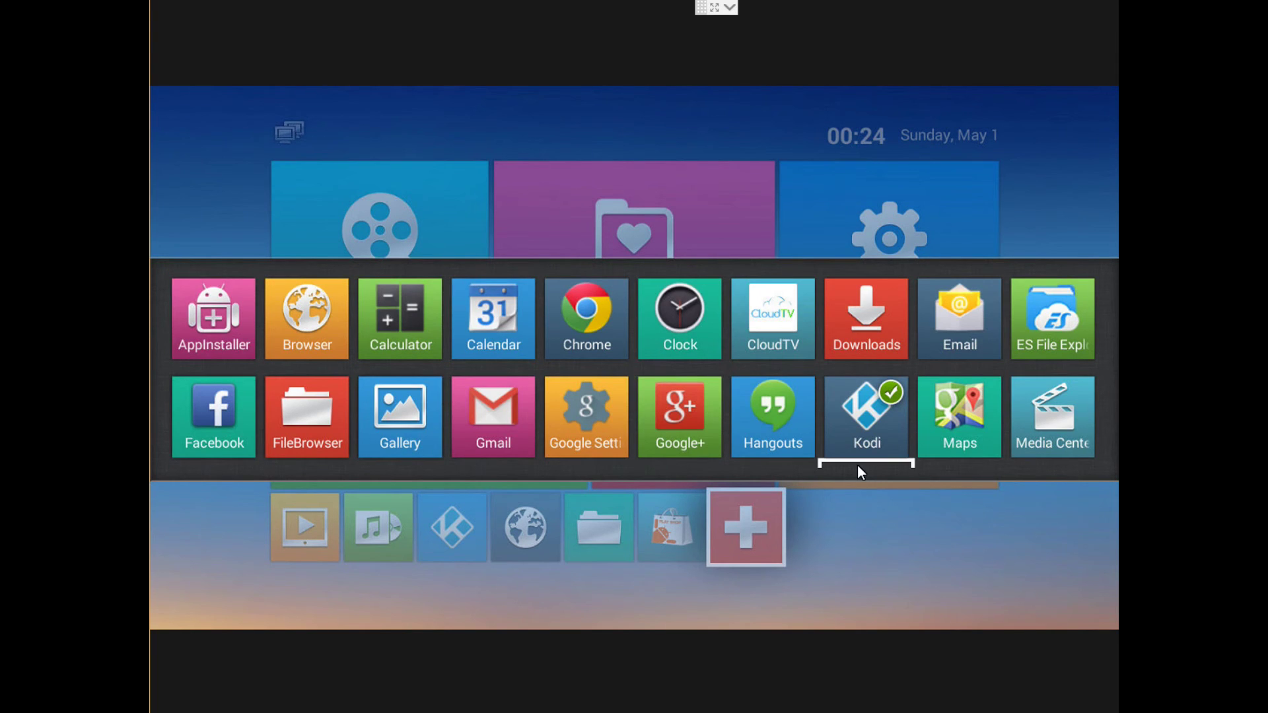
right_click(857, 465)
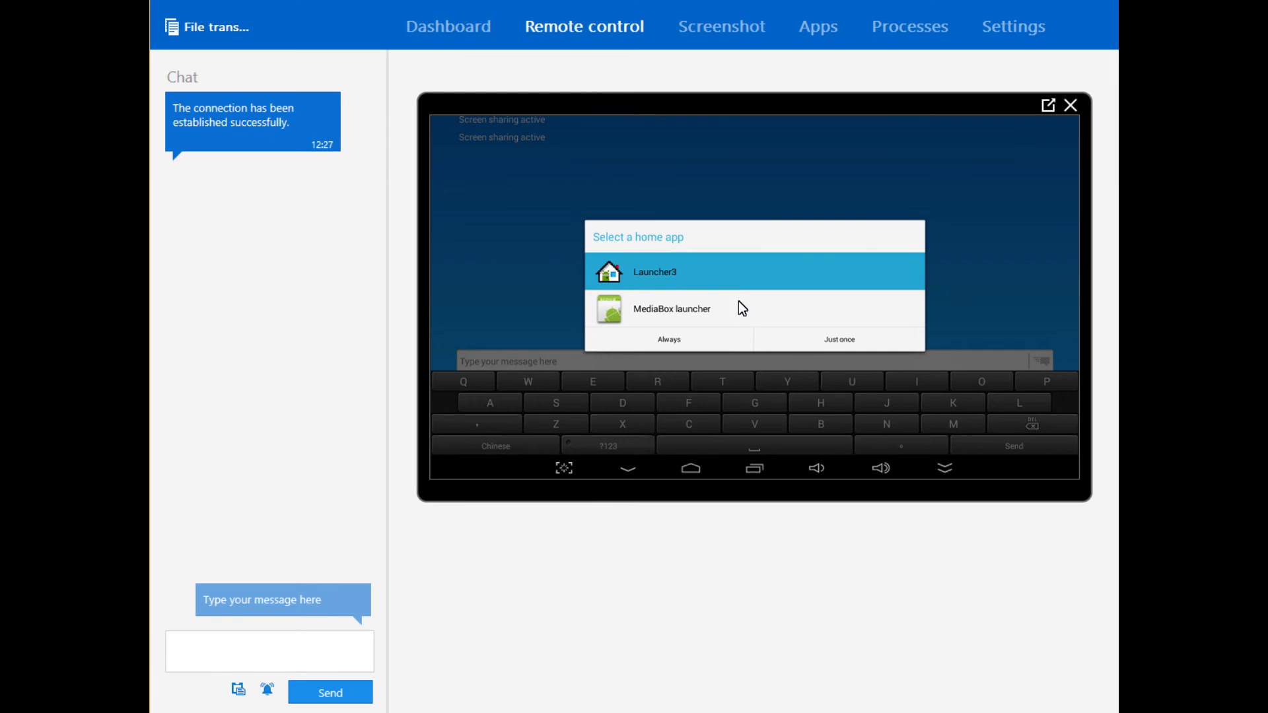
Choose Launcher3 as the home app and expand the remote control view to full screen.
left_click(656, 275)
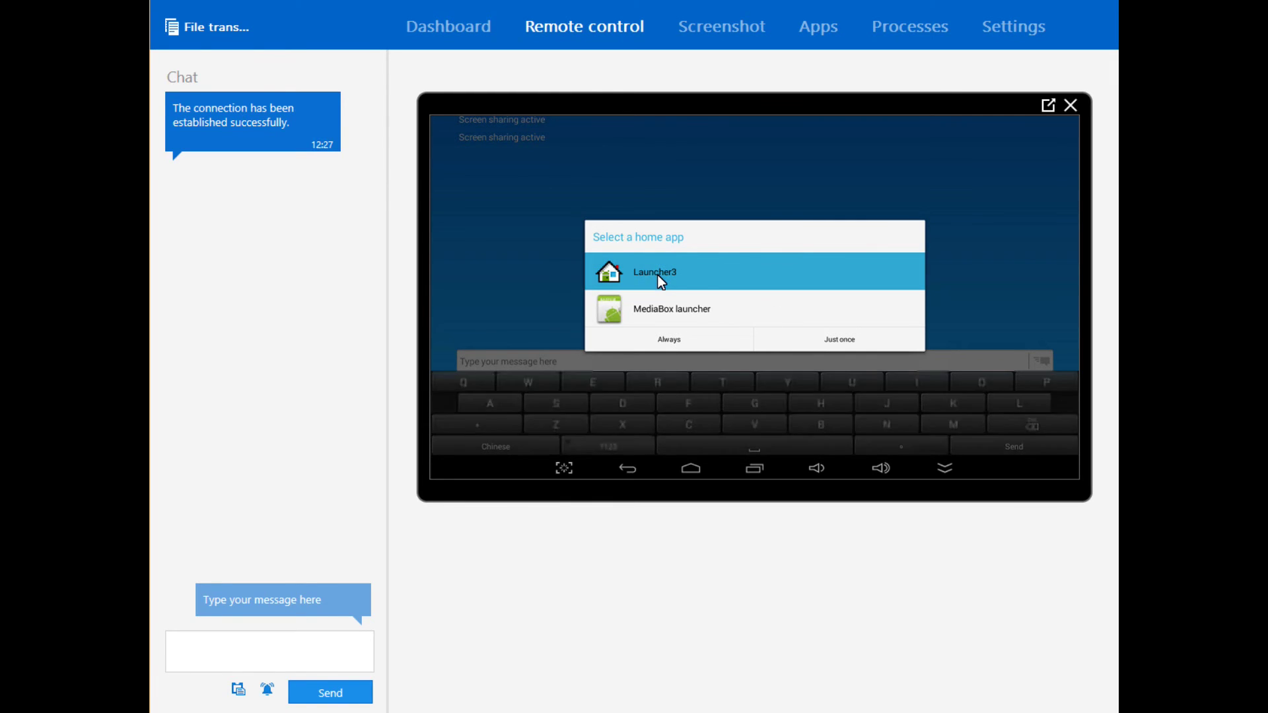
left_click(1048, 106)
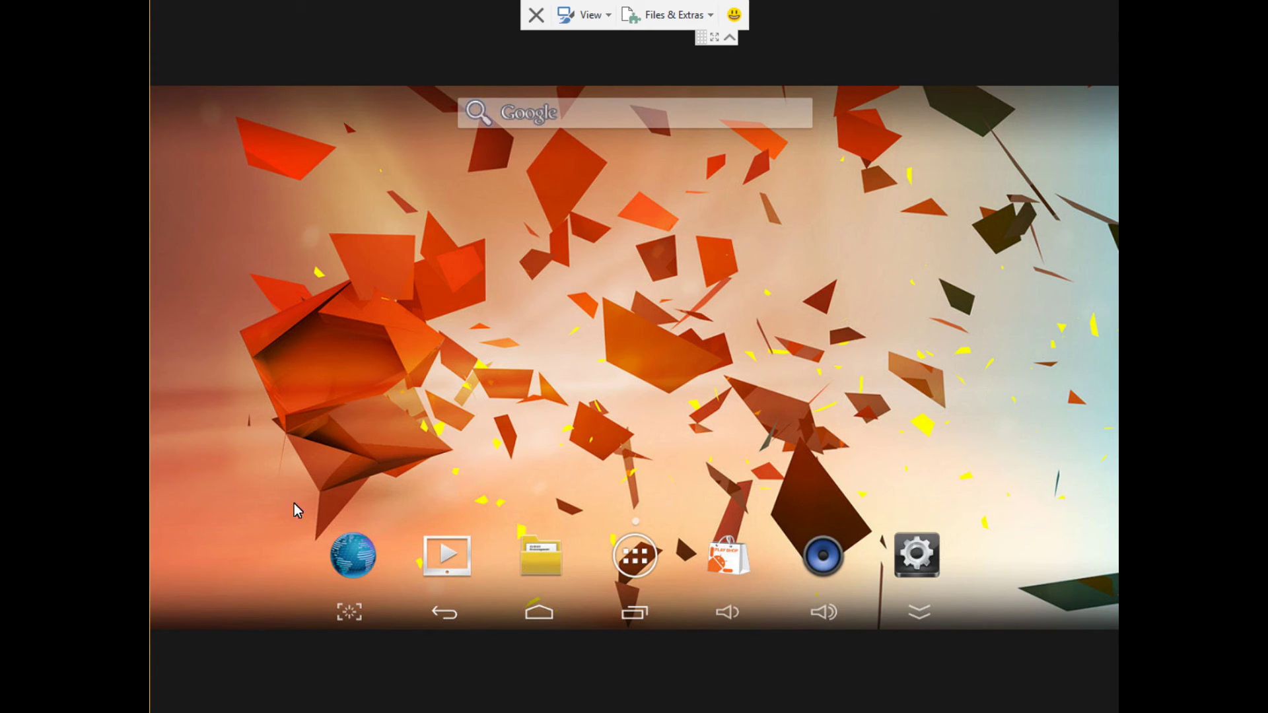
From the app drawer, collapse the remote session toolbar and hide Android's navigation bar, and return to the home screen.
left_click(646, 561)
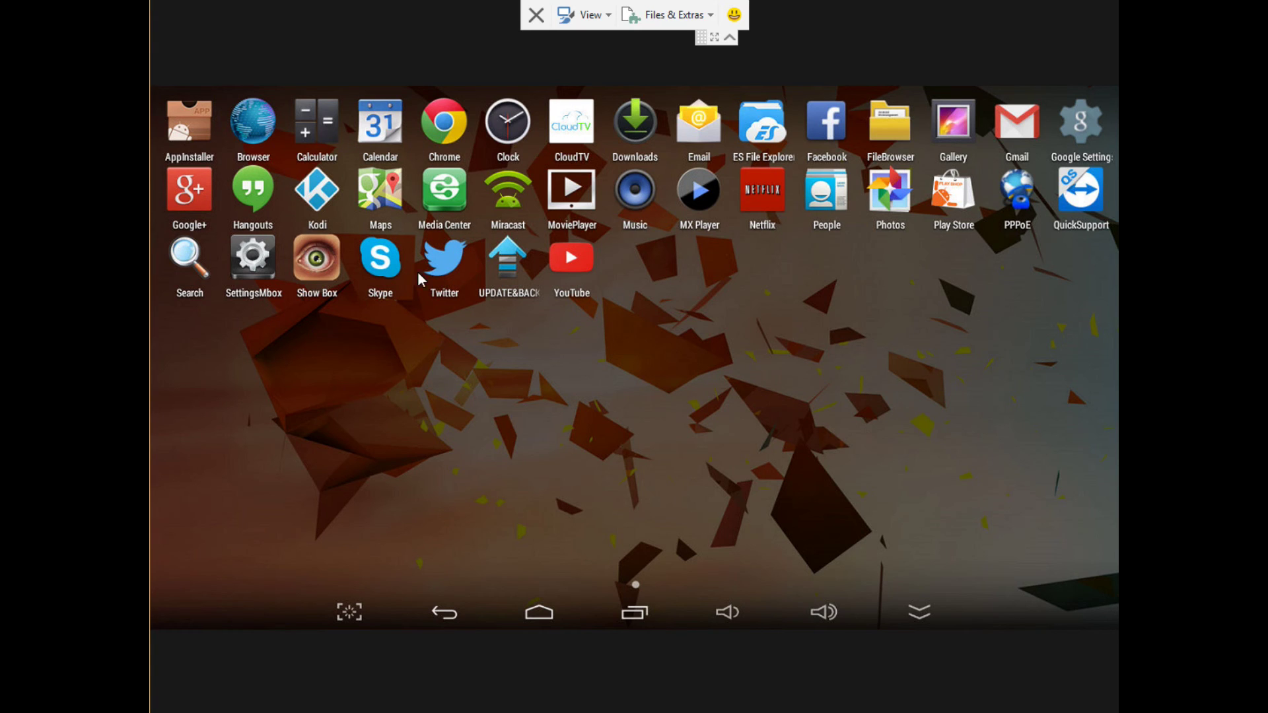
left_click(729, 37)
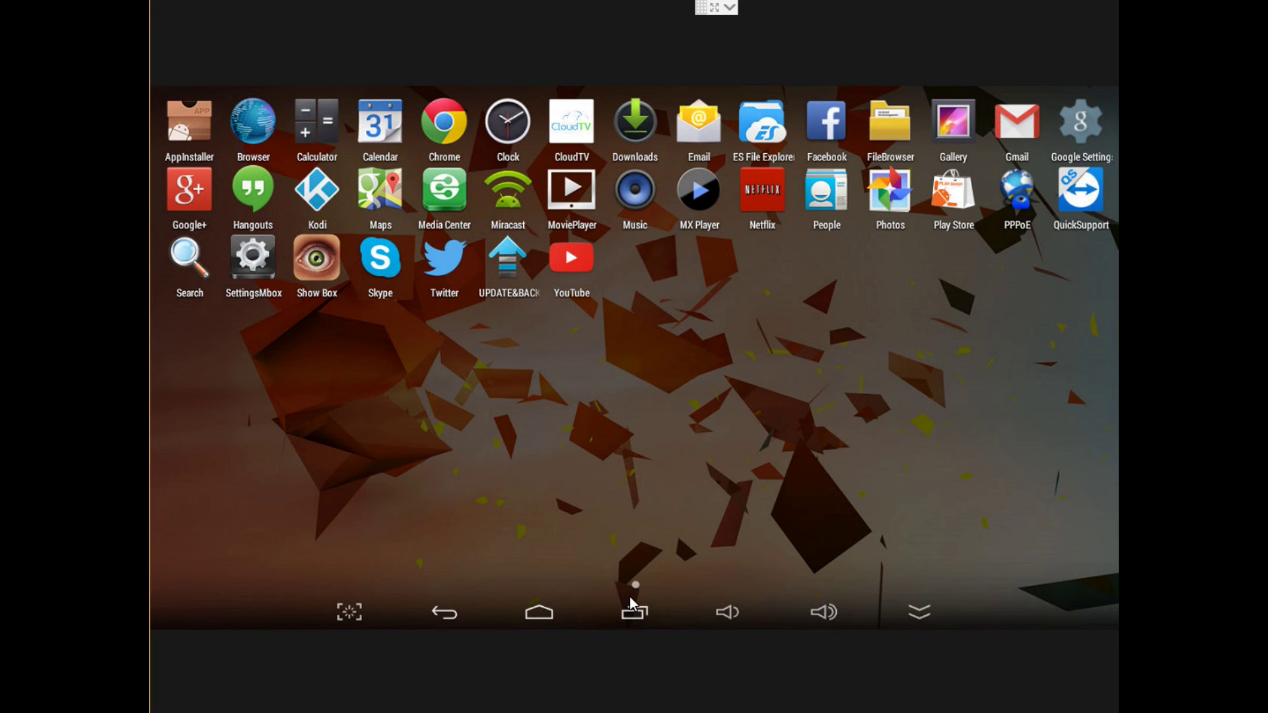
left_click(919, 611)
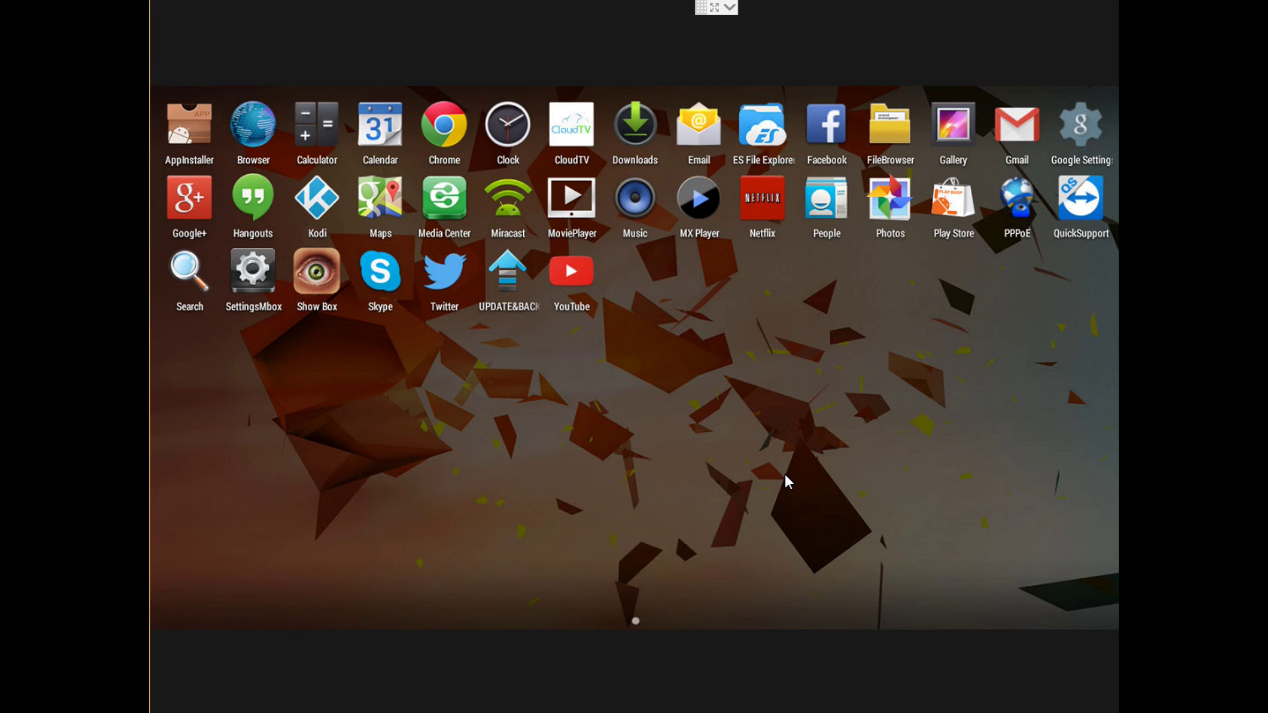
right_click(785, 474)
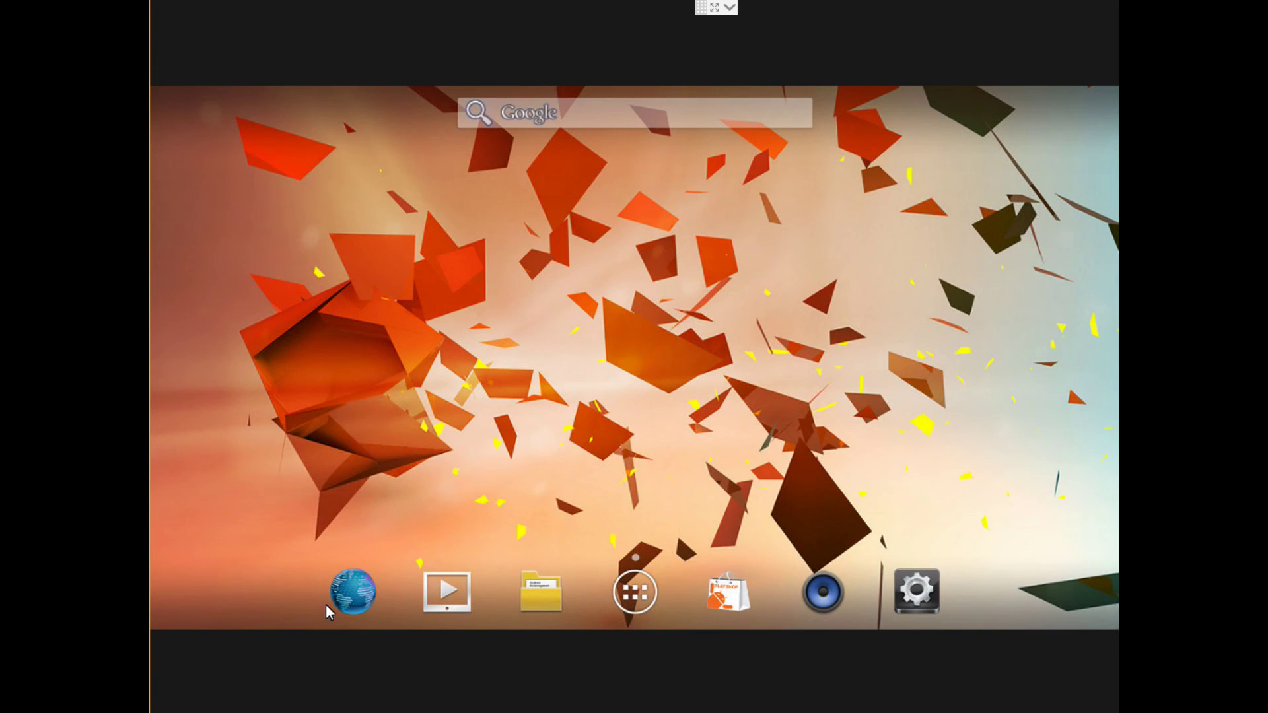
Look at the web browser, declining its Chrome offer, and at FileBrowser's device list, returning to the home screen after each.
left_click(356, 592)
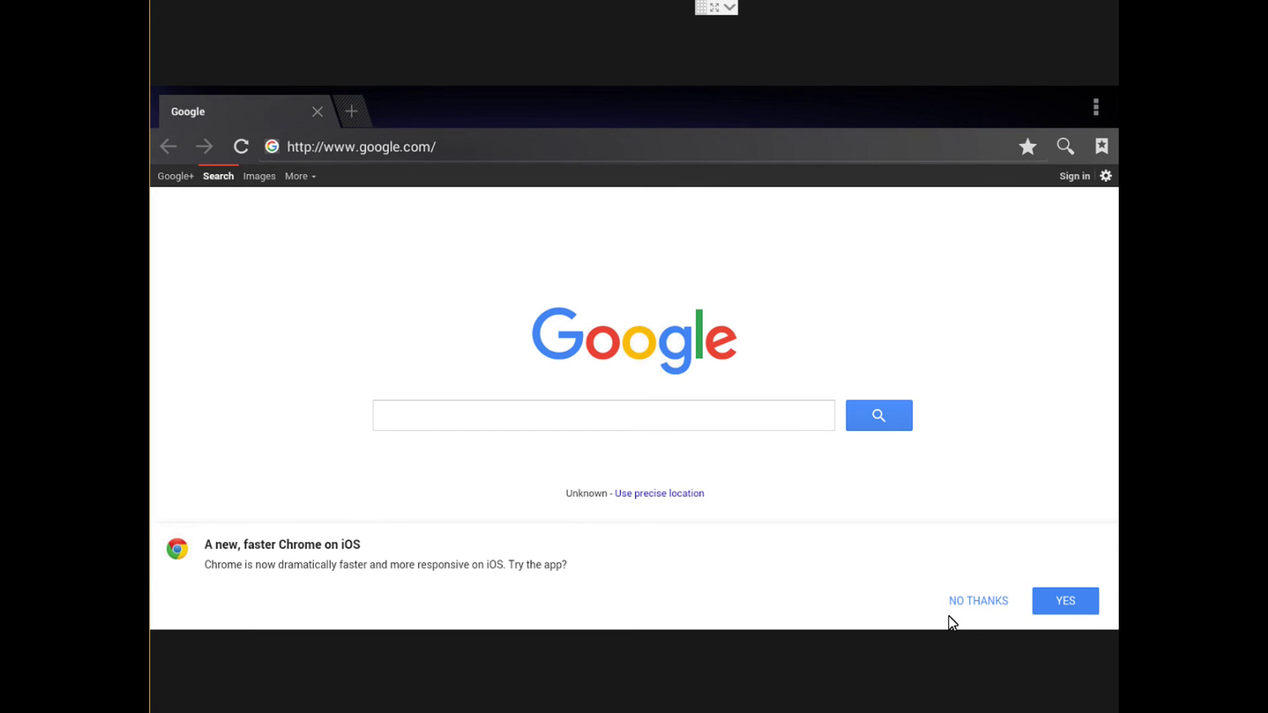
left_click(990, 602)
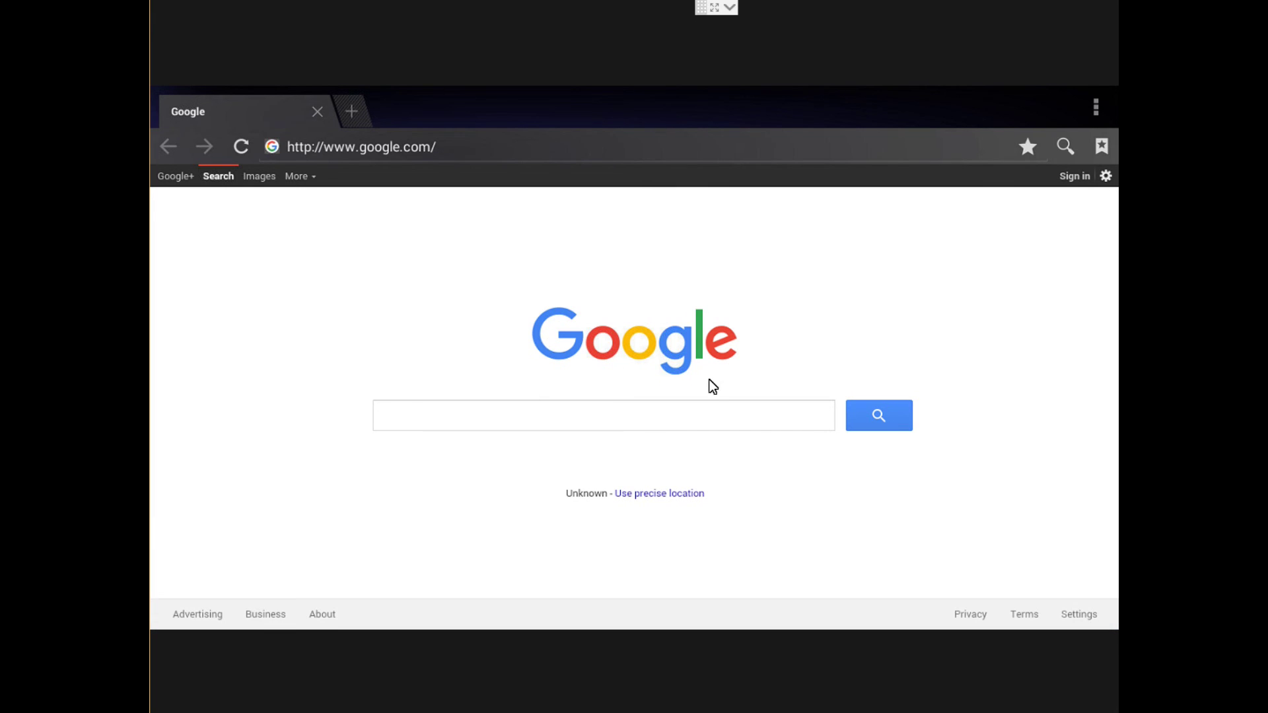
key("Escape")
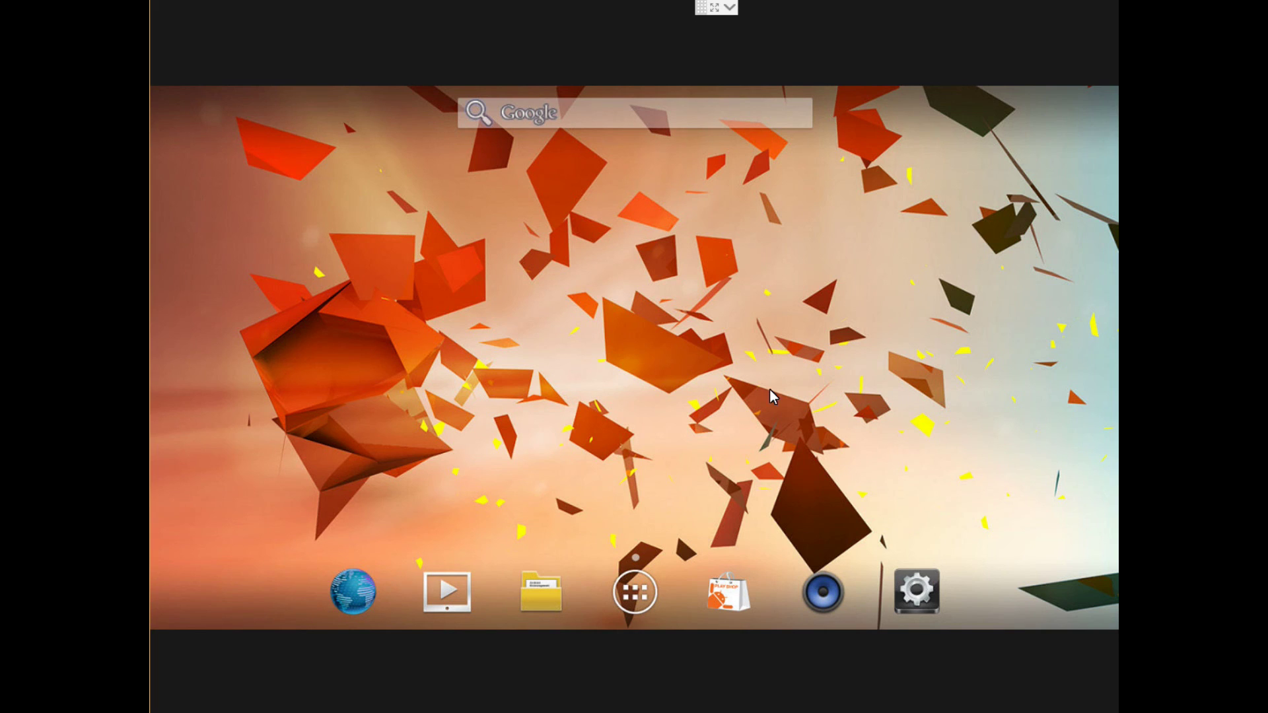
left_click(541, 591)
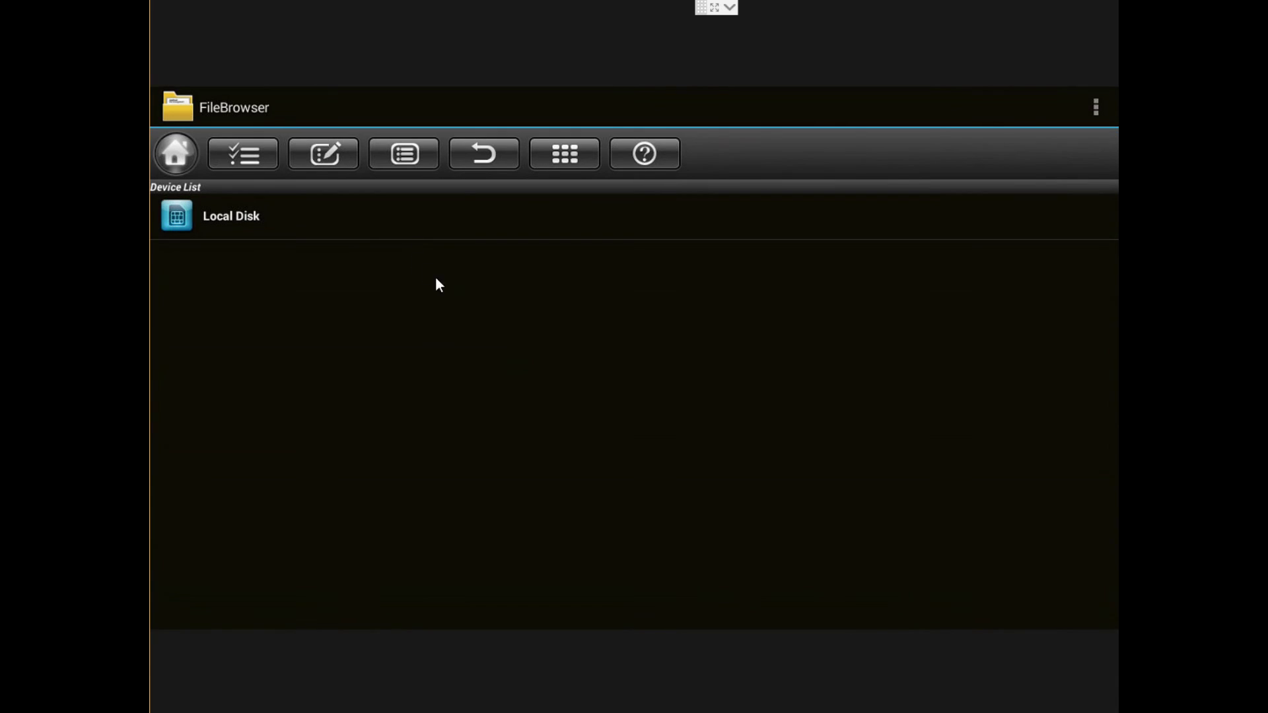
key("Escape")
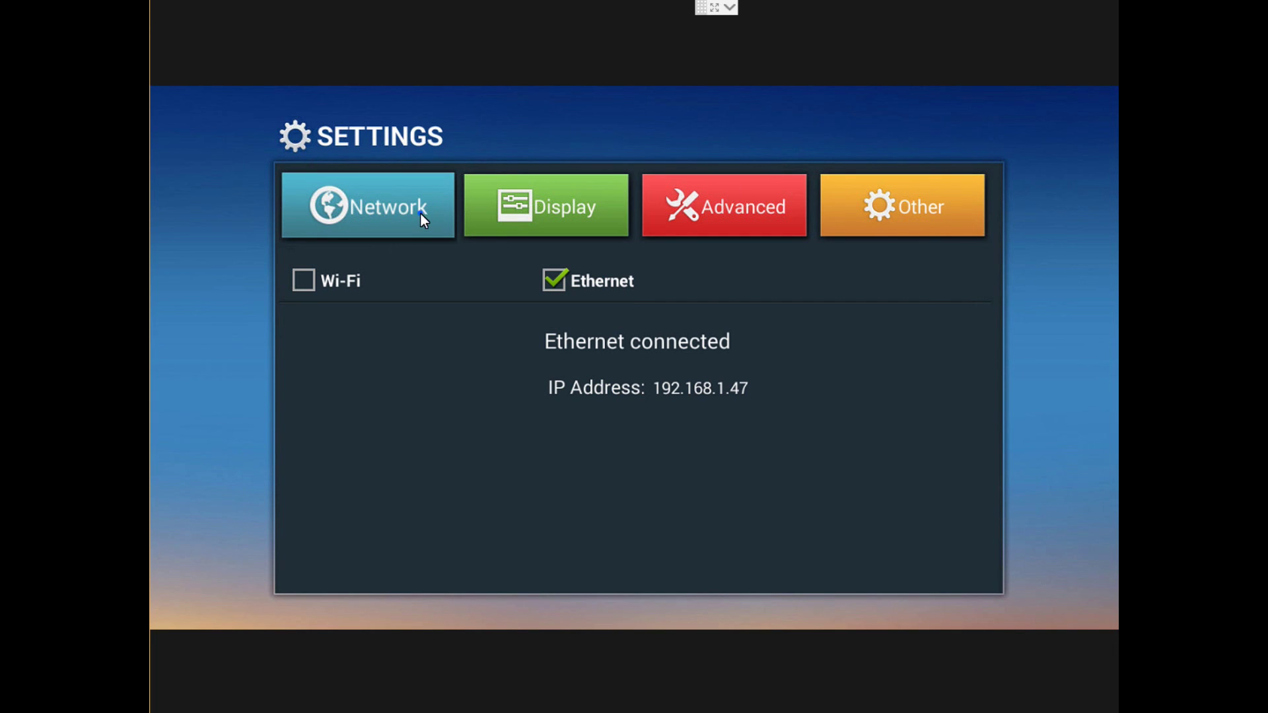
Look through the Display, Advanced and Other sections of Settings, and return to the home screen.
left_click(549, 212)
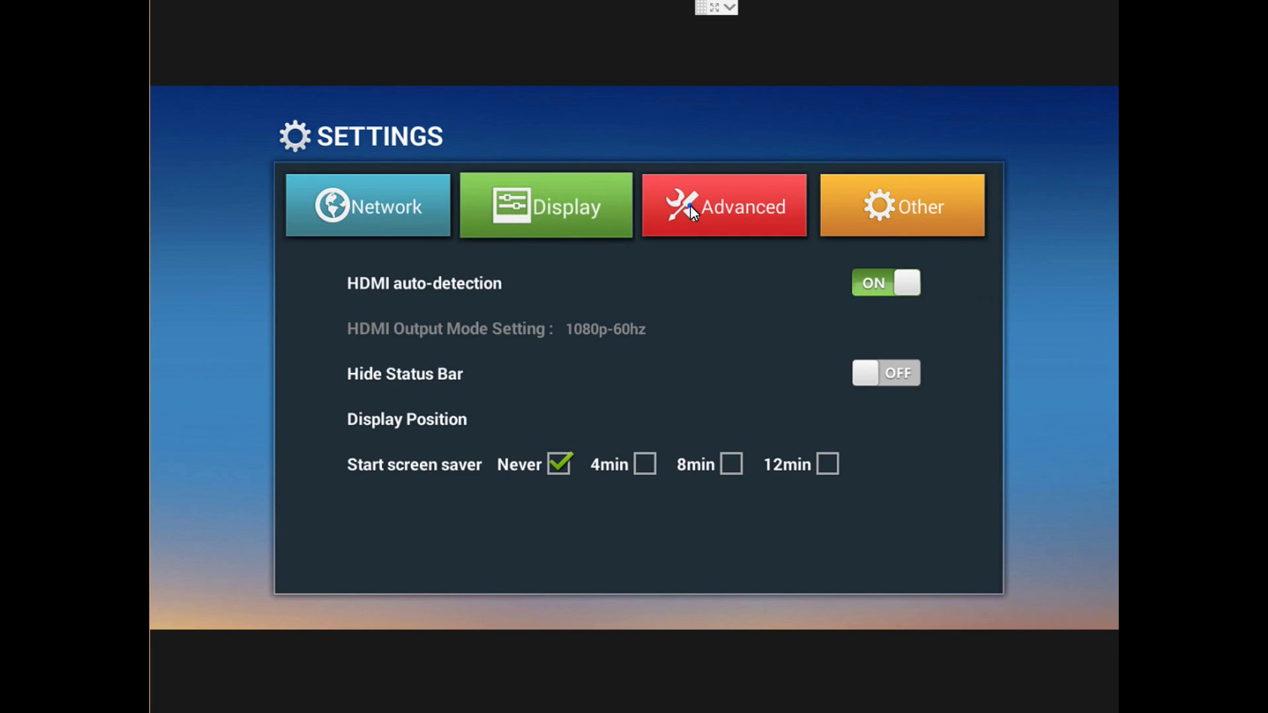
left_click(690, 206)
left_click(870, 204)
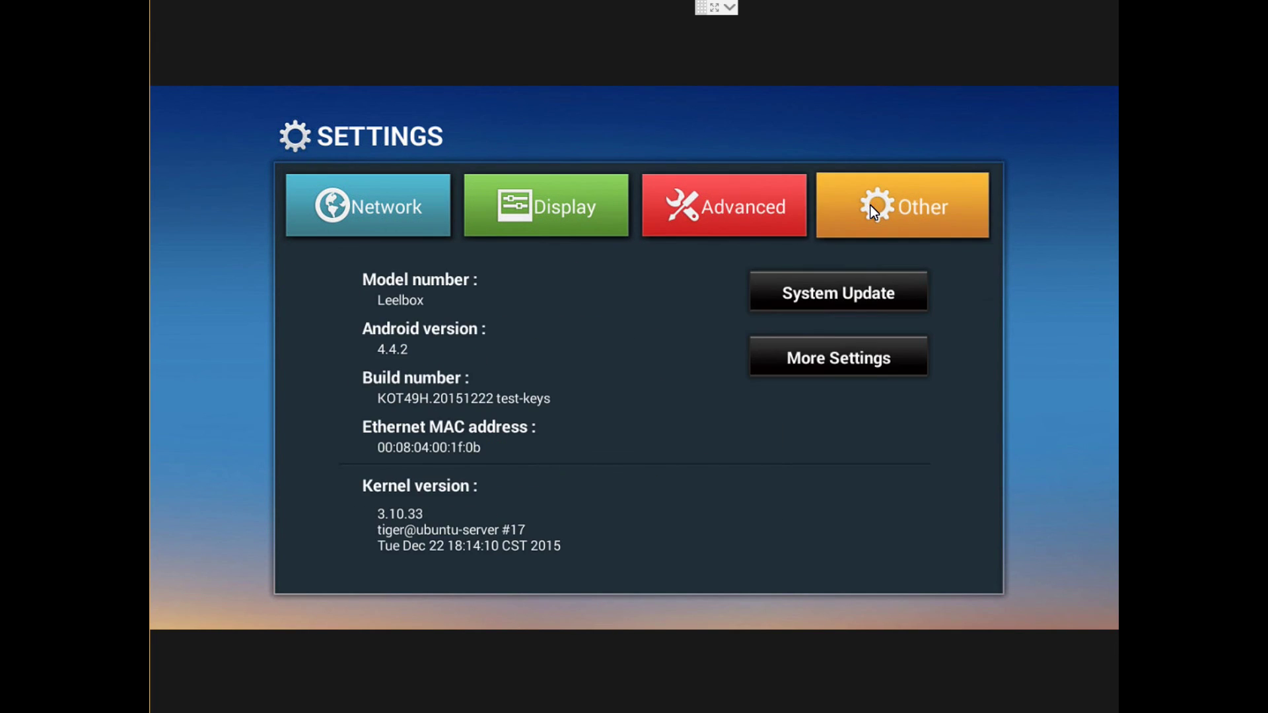
right_click(870, 205)
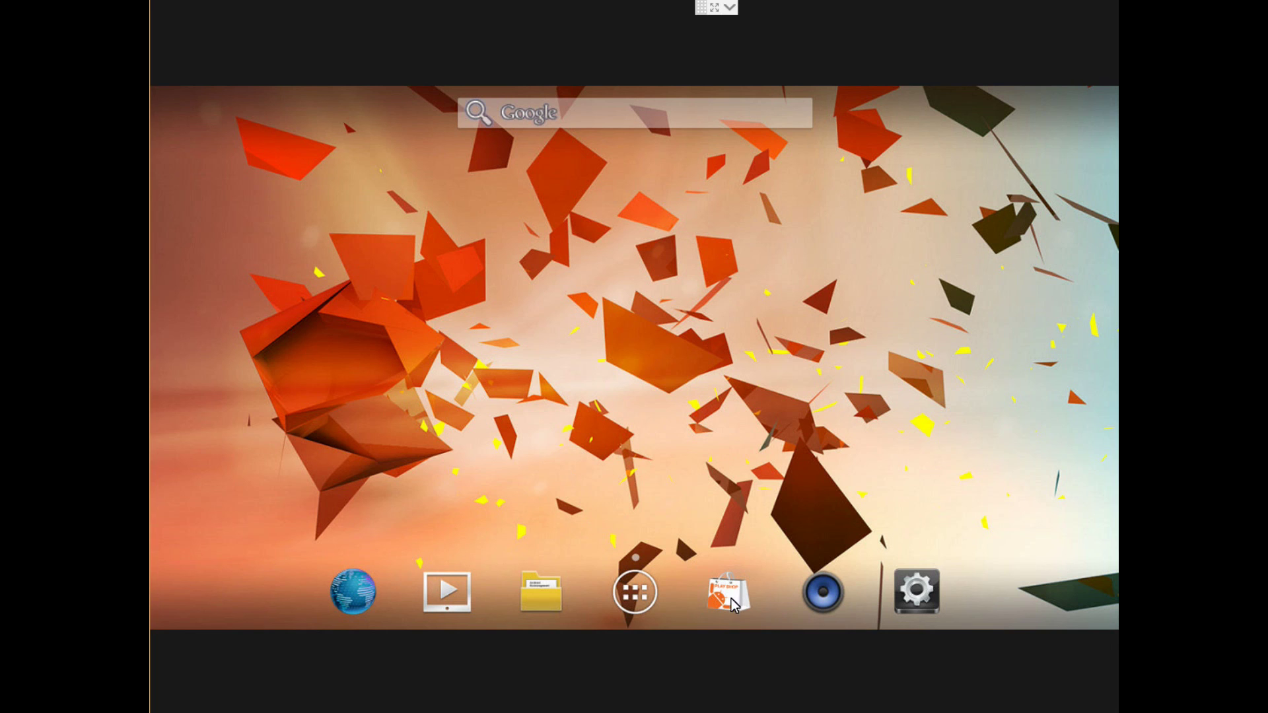
Place a YouTube shortcut from the app drawer in the home screen's upper-left area.
left_click(634, 587)
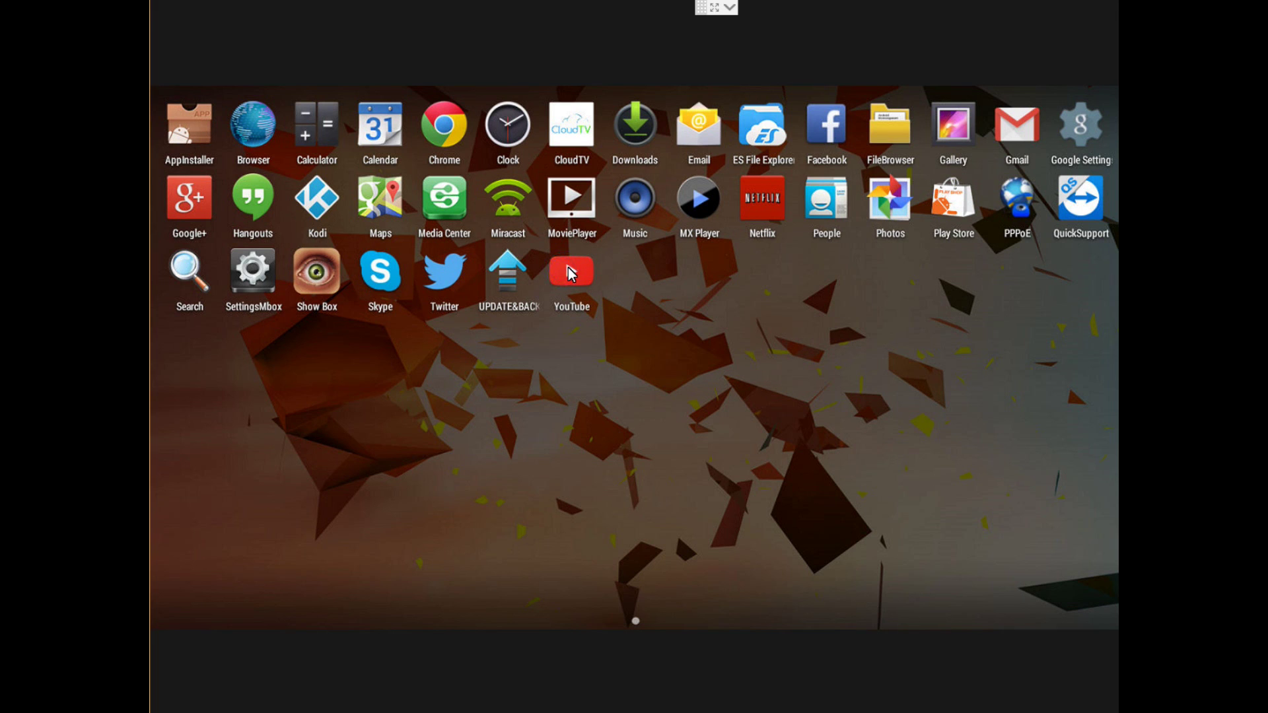
left_click(571, 271)
left_click_drag(573, 284, 272, 221)
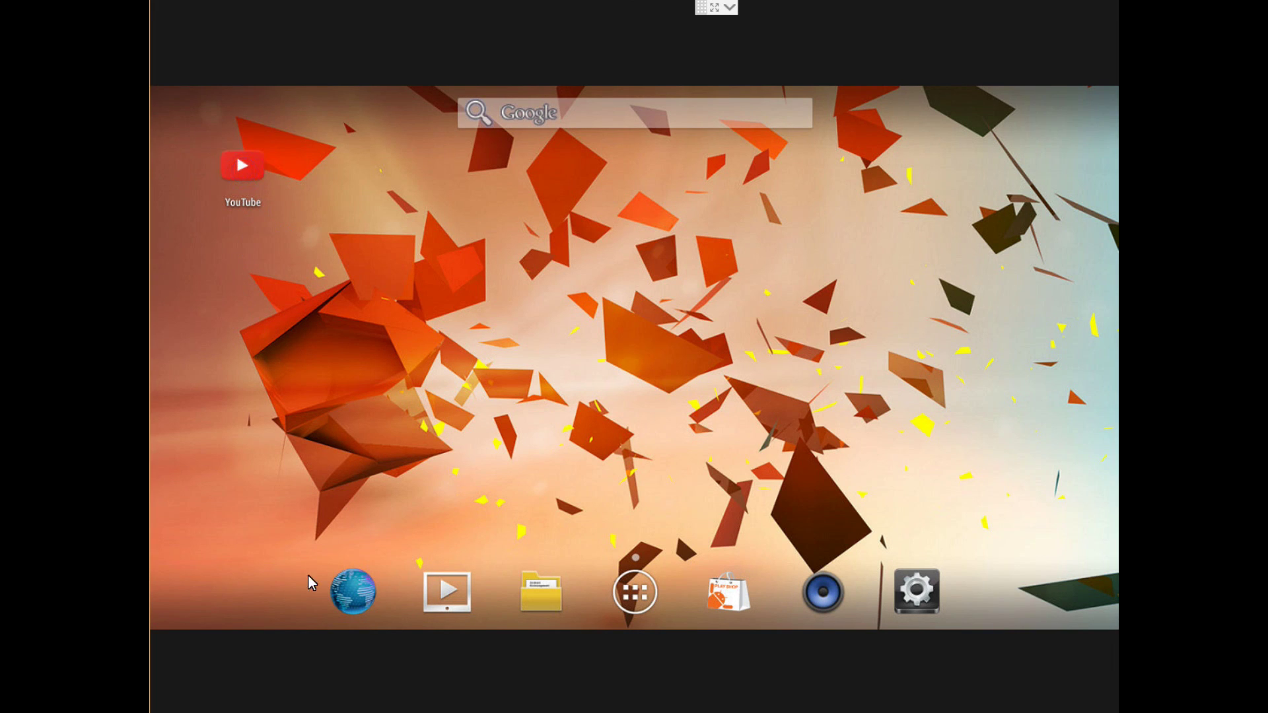
Remove the YouTube shortcut from the home screen.
left_click(220, 187)
left_click(239, 162)
left_click(241, 168)
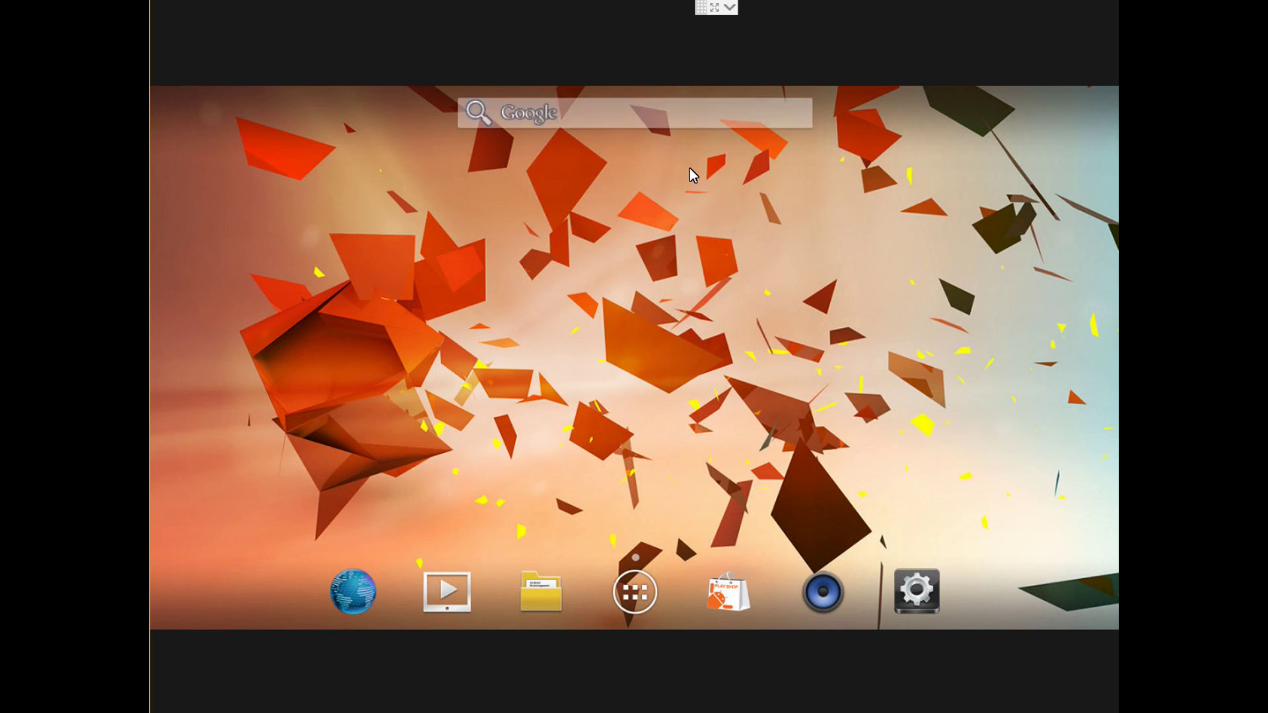
Place a Kodi shortcut from the app drawer near the middle of the home screen.
left_click(637, 602)
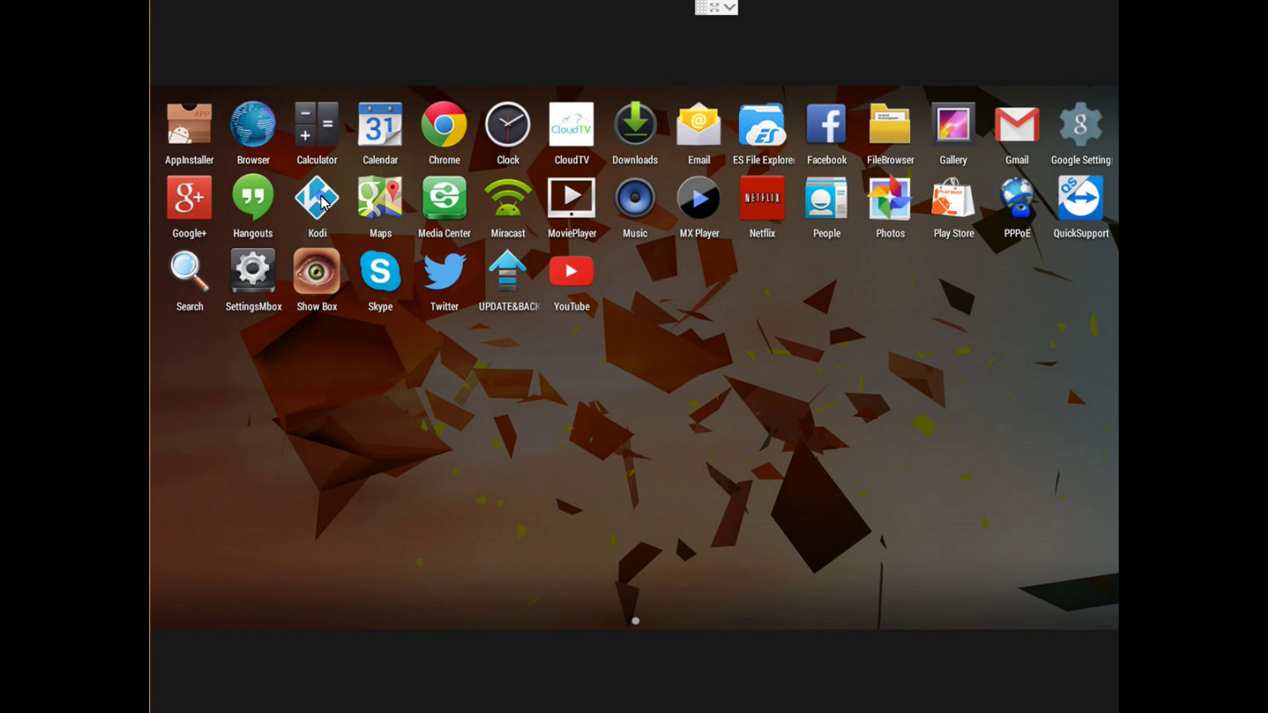
left_click_drag(321, 201, 638, 385)
left_click_drag(628, 378, 624, 378)
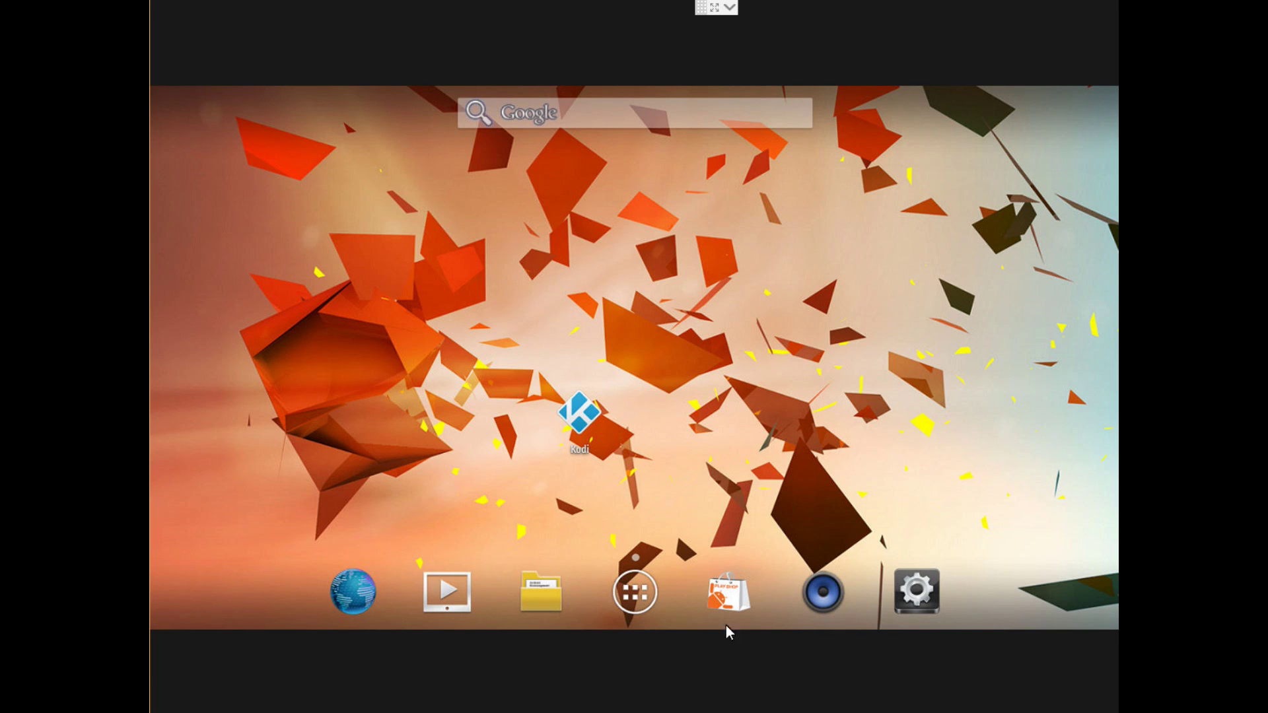
Look over the installed apps in the app drawer and return to the home screen.
left_click(648, 596)
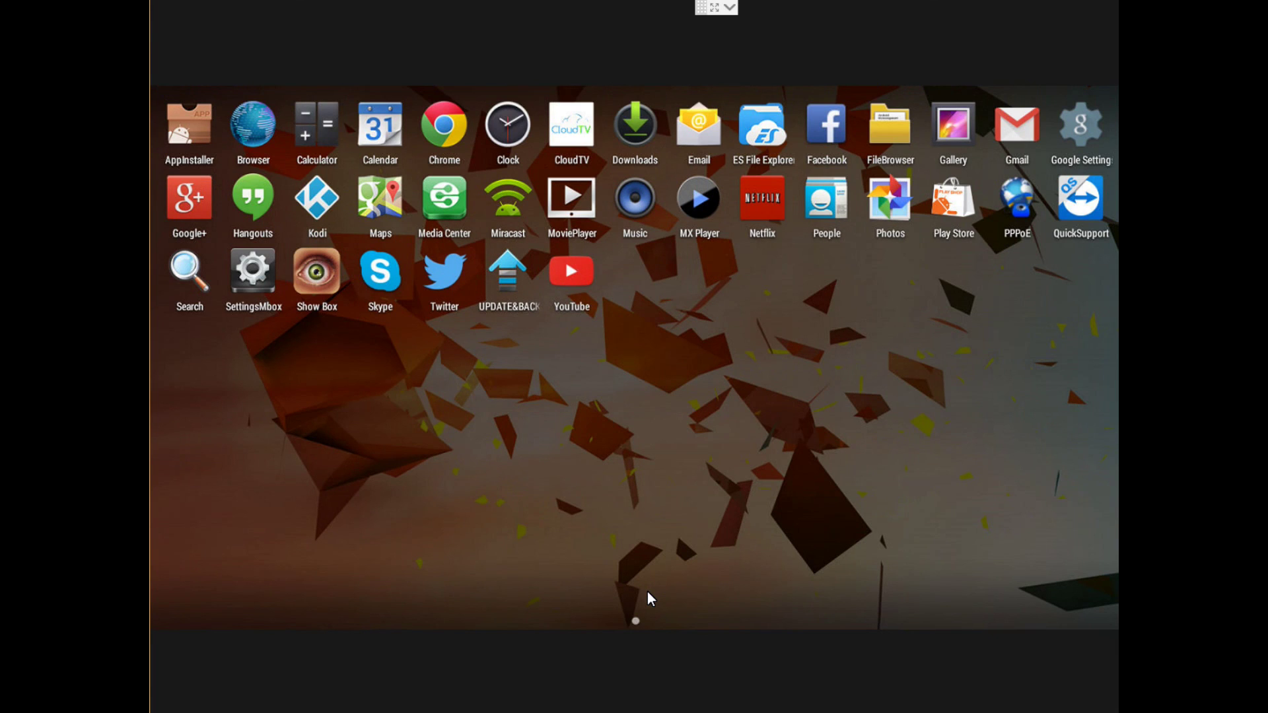
key("Escape")
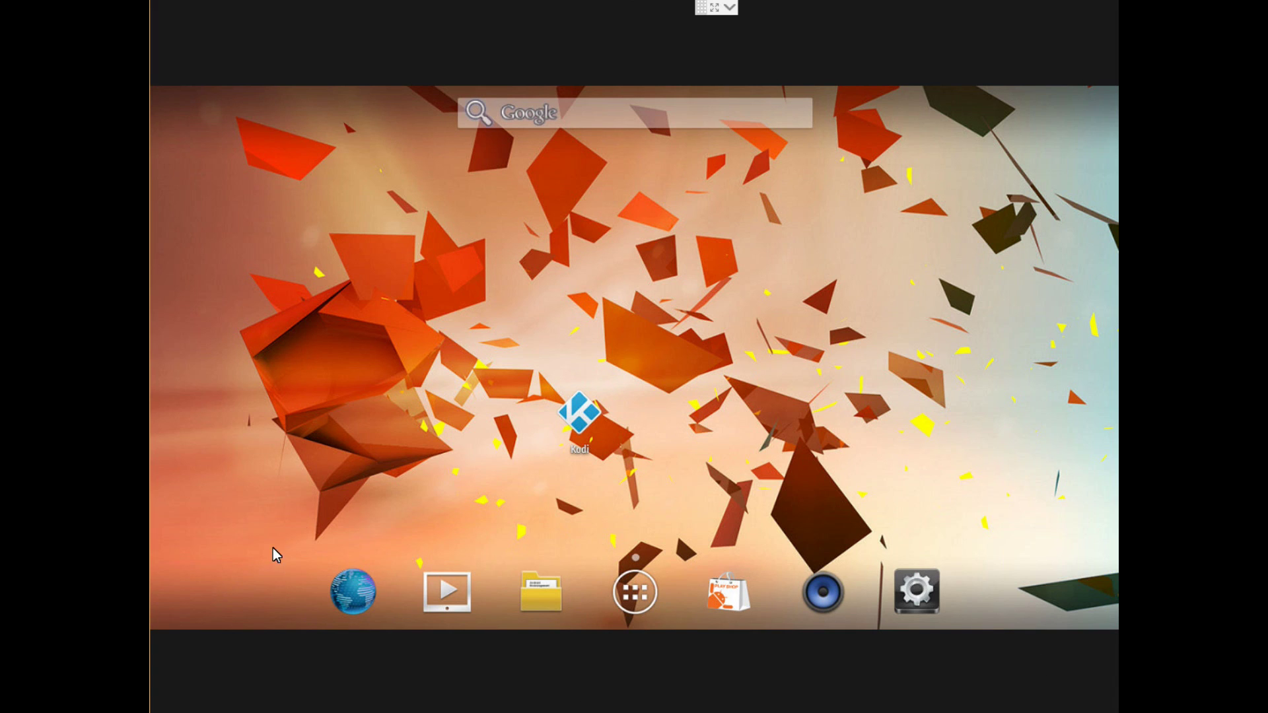
left_click(645, 602)
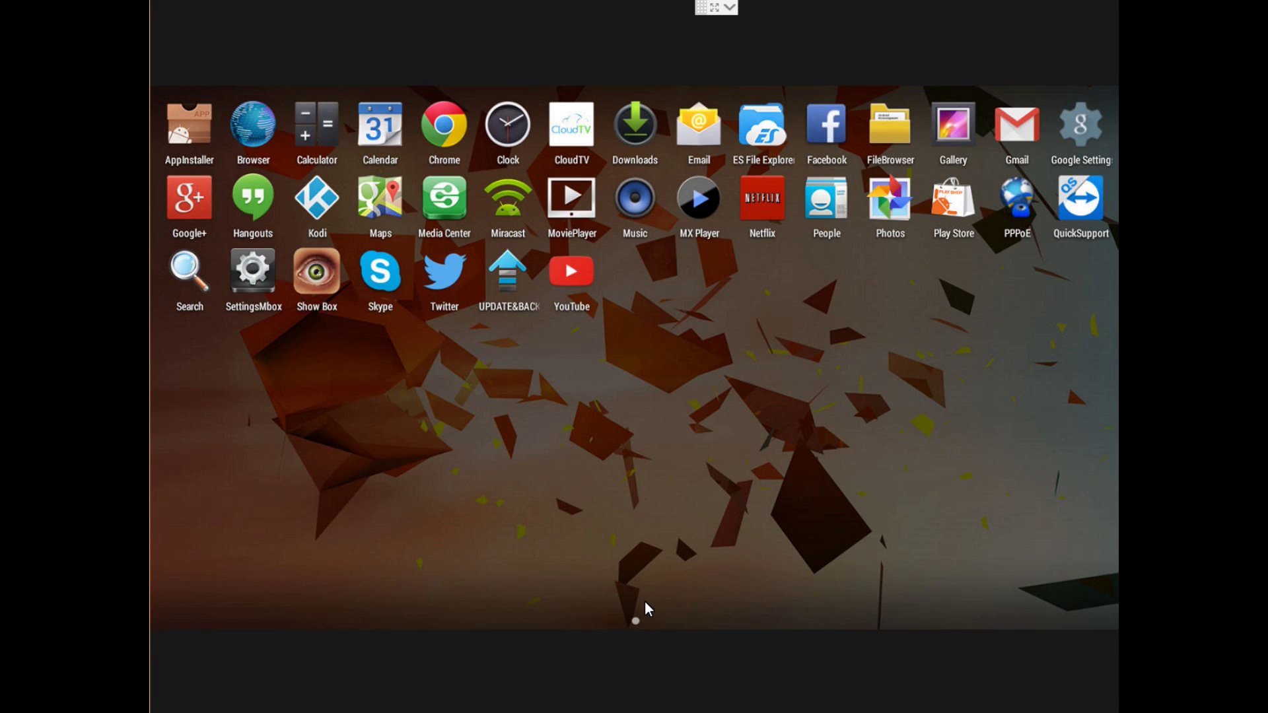
key("Escape")
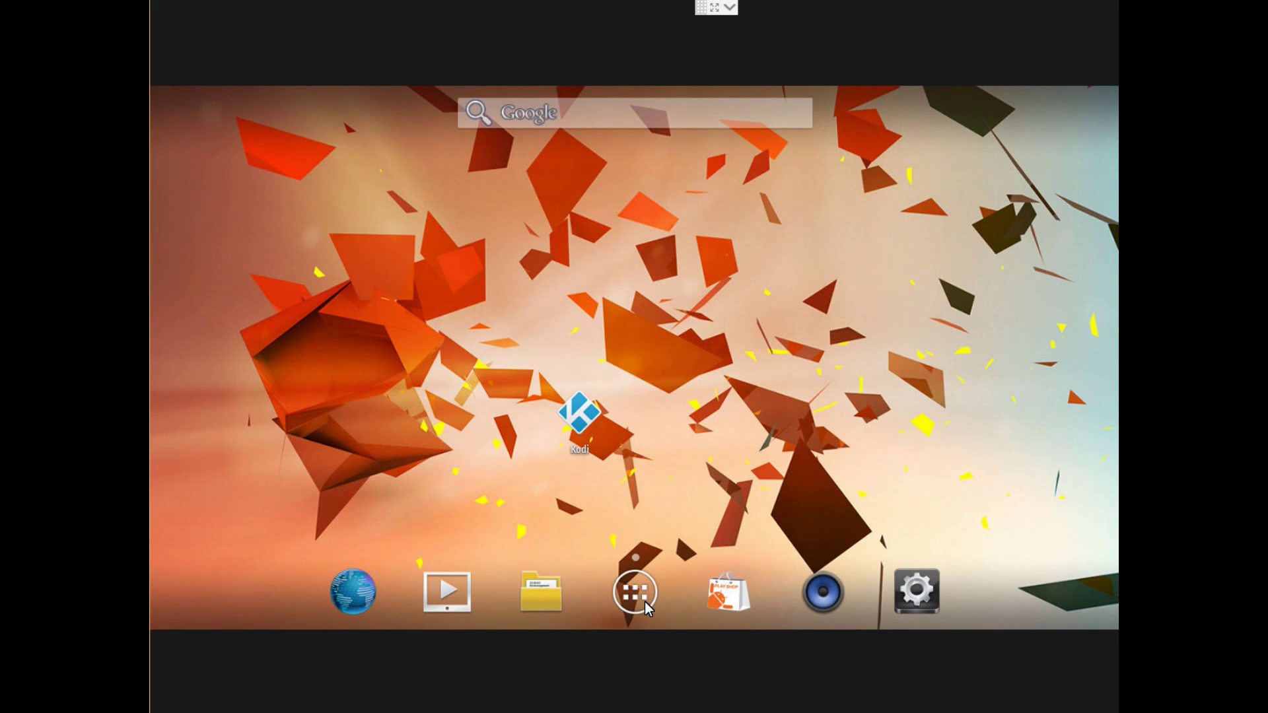